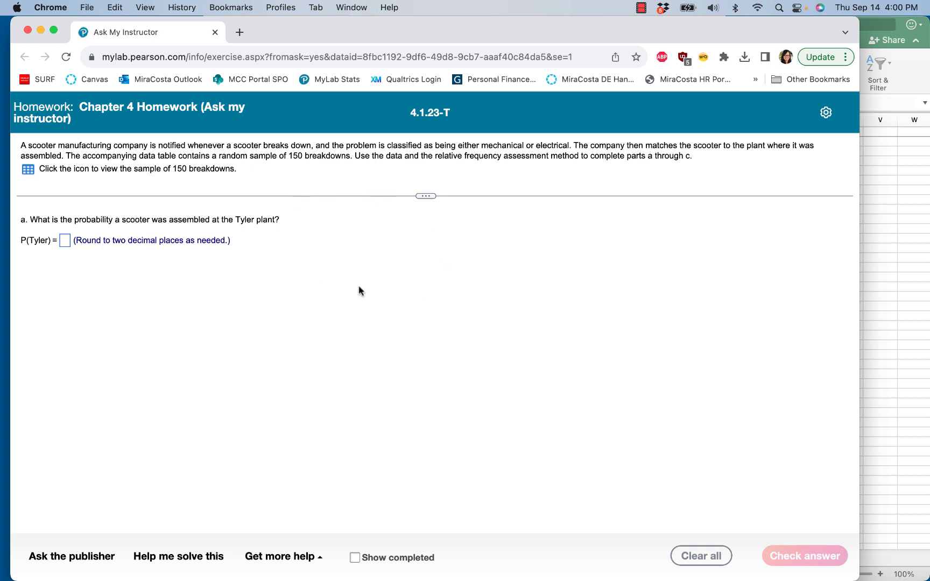
Open the sample of 150 breakdowns in Excel and close the data table window.
{"action": "left_click", "coordinate": [28, 172]}
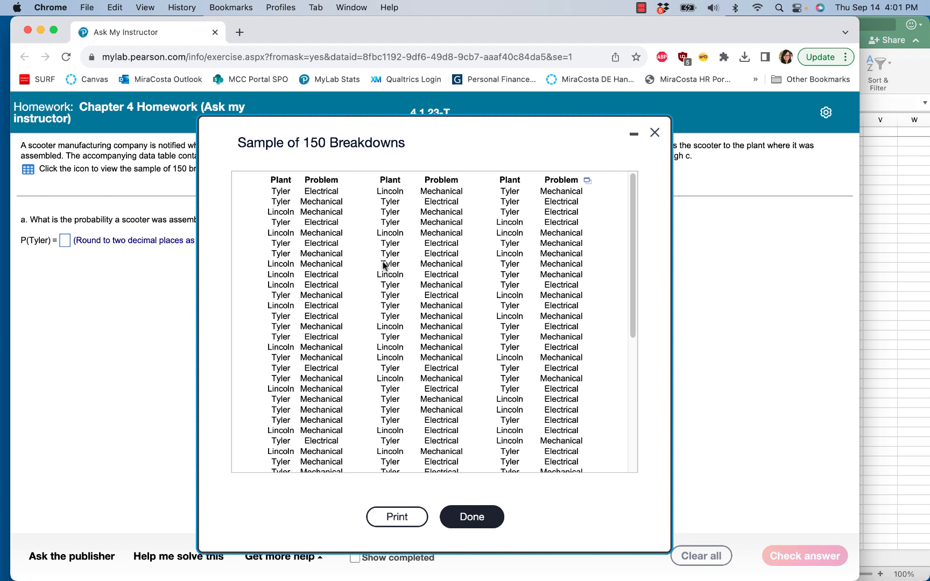
{"action": "left_click", "coordinate": [589, 183]}
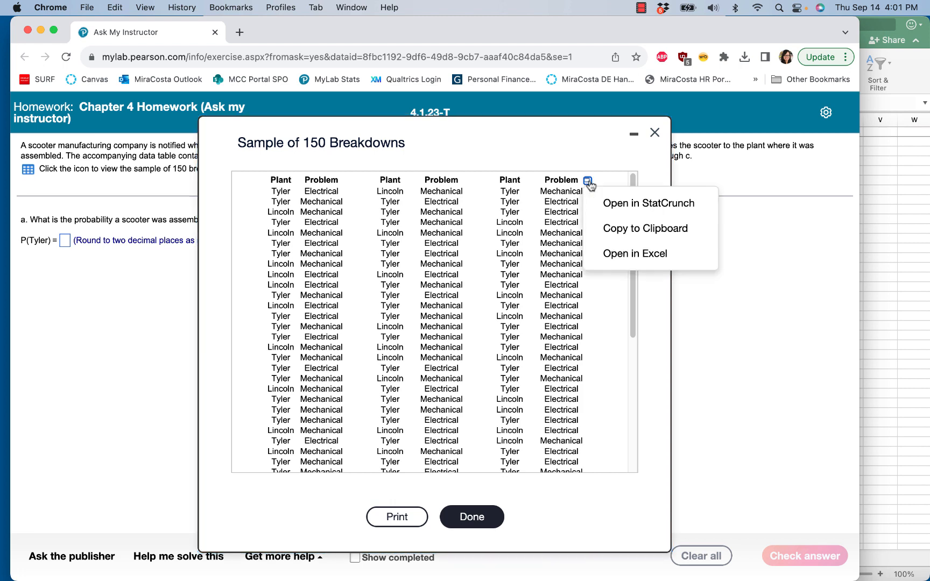
{"action": "left_click", "coordinate": [628, 257]}
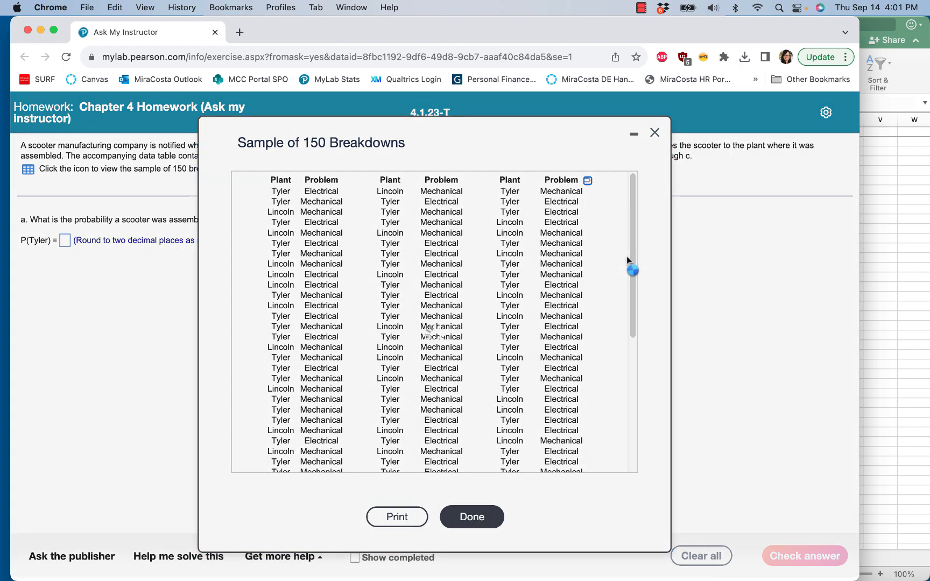
{"action": "left_click", "coordinate": [655, 132]}
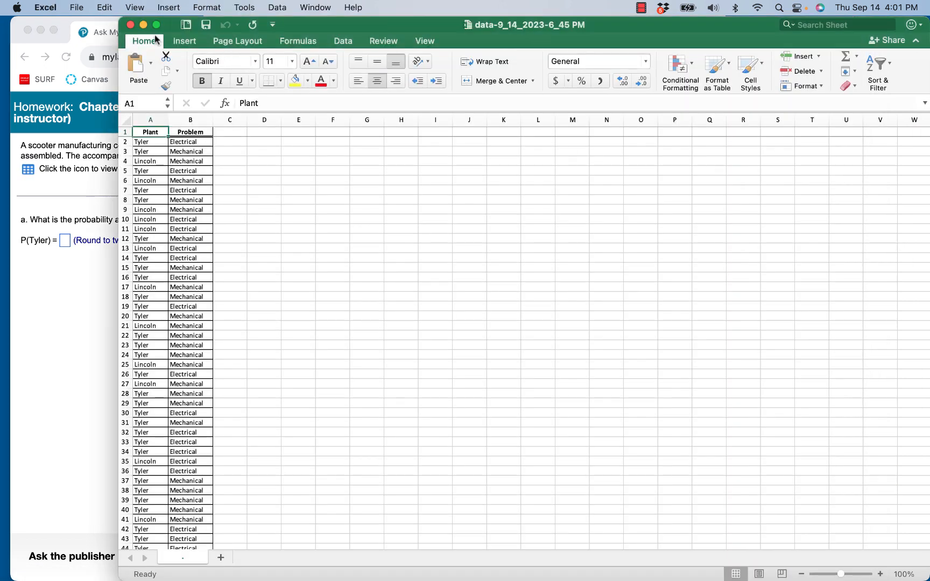
Maximize the spreadsheet and create a PivotTable from the range A1:B151 in a new worksheet.
{"action": "left_click", "coordinate": [156, 25]}
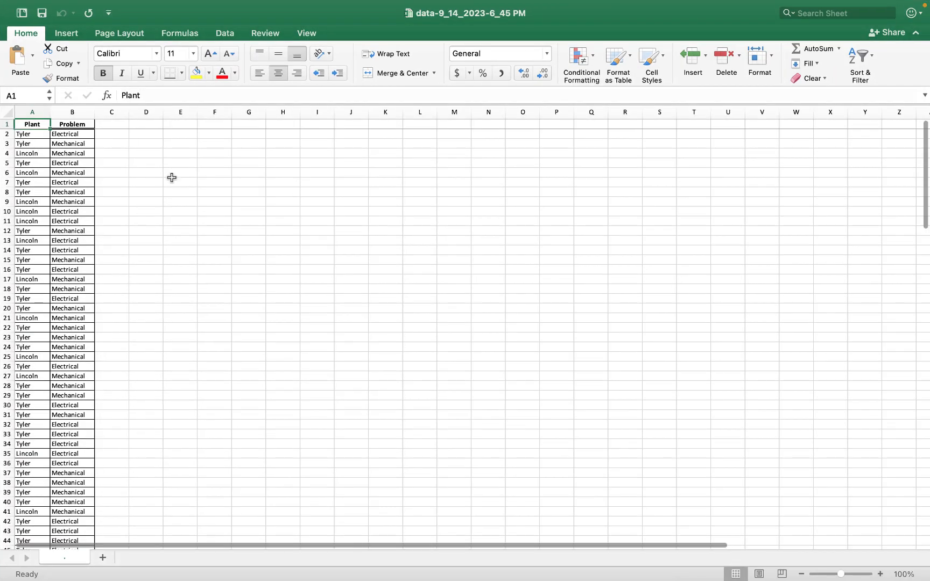
{"action": "left_click", "coordinate": [180, 193]}
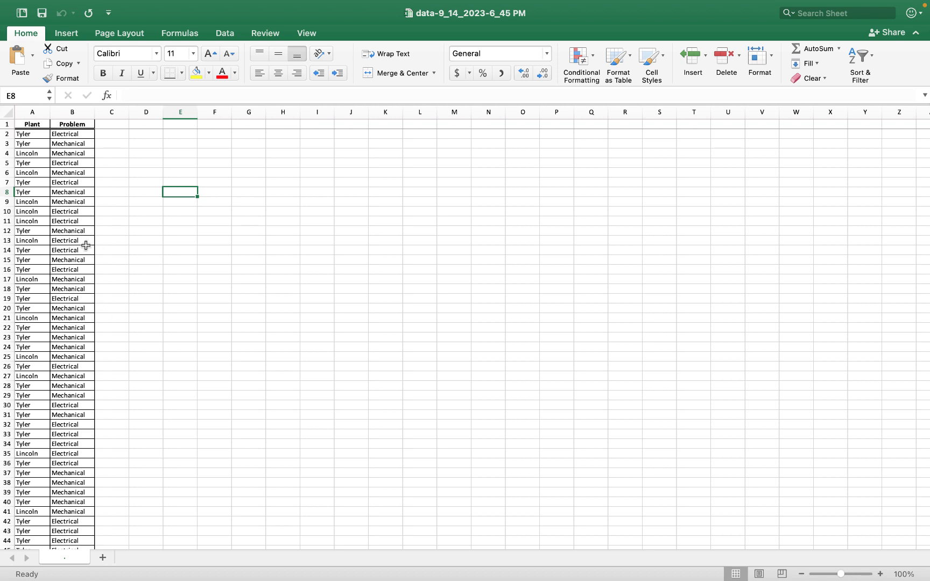
{"action": "left_click", "coordinate": [68, 153]}
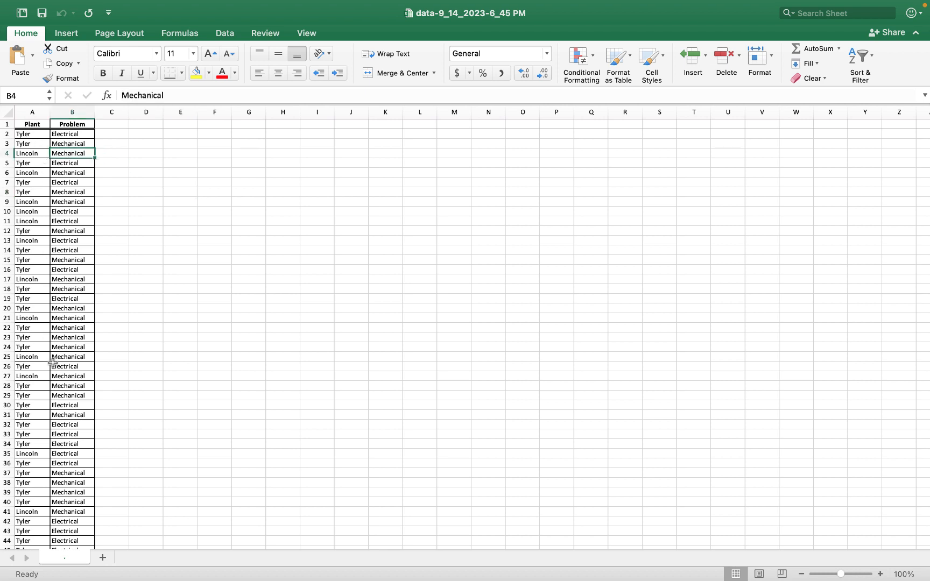
{"action": "left_click", "coordinate": [65, 35]}
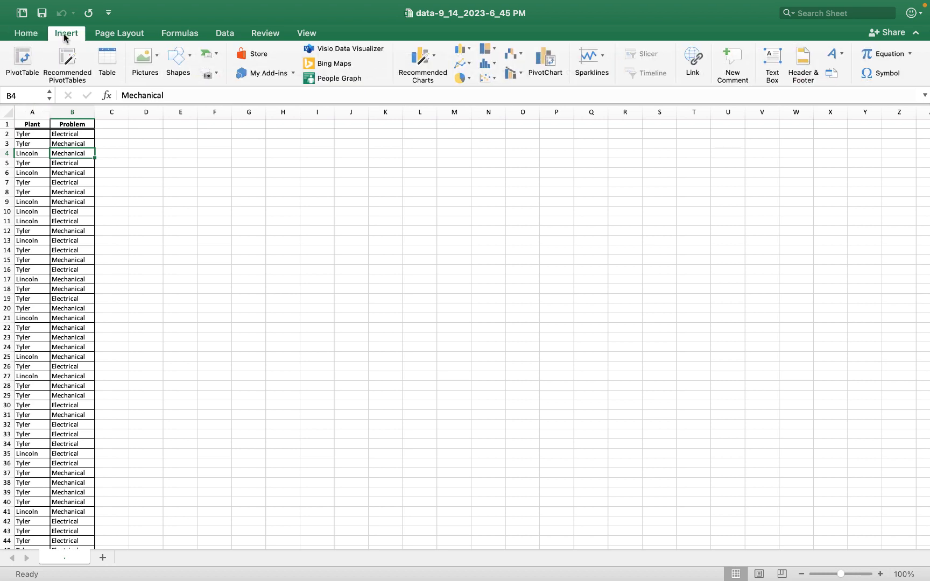
{"action": "left_click", "coordinate": [22, 59]}
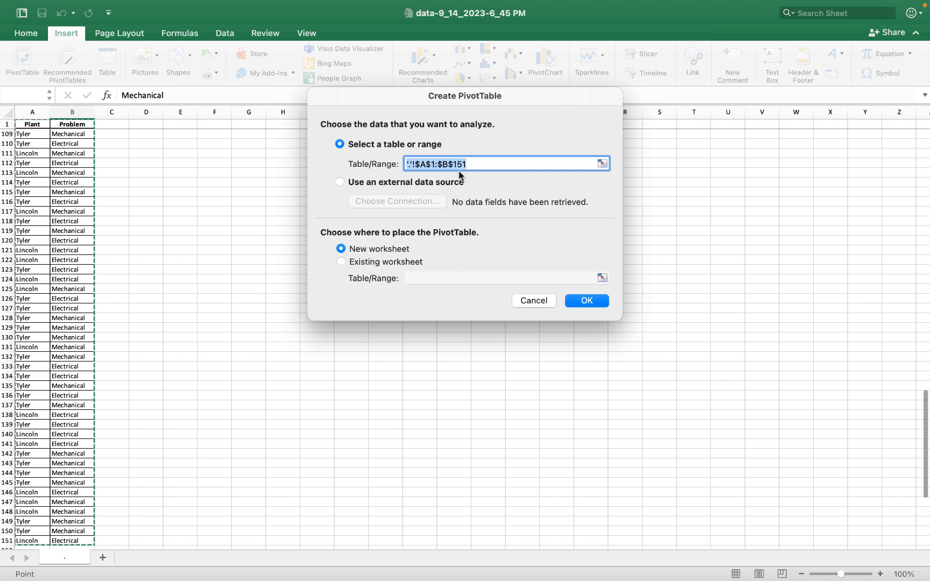
{"action": "left_click", "coordinate": [580, 306]}
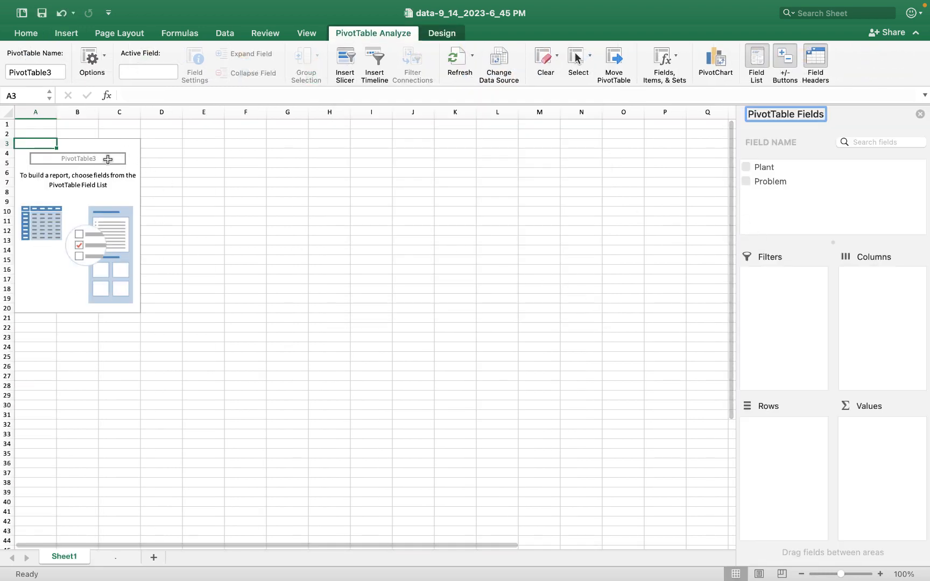
Add the Plant field to the PivotTable's rows and values to count breakdowns per plant.
{"action": "left_click", "coordinate": [766, 167]}
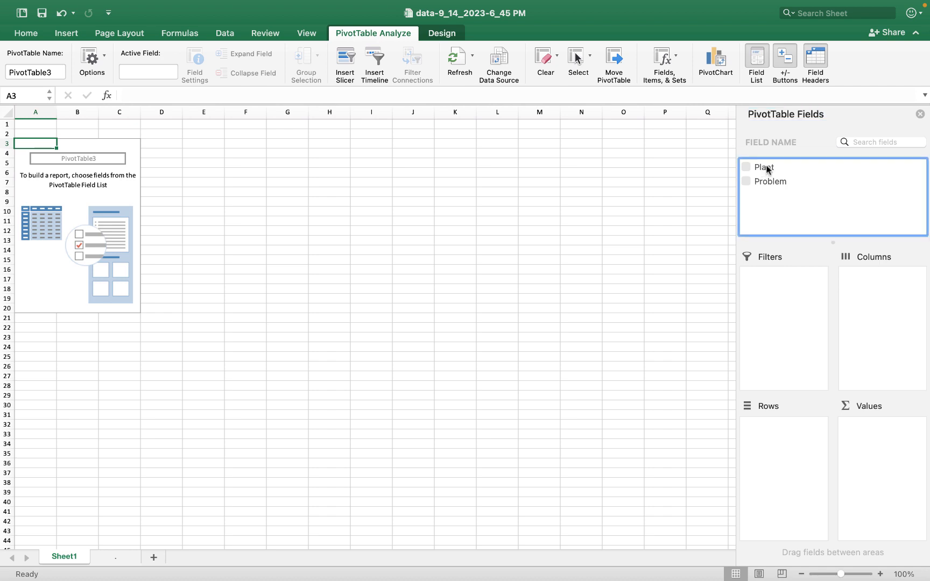
{"action": "left_click_drag", "start_coordinate": [766, 168], "coordinate": [789, 452]}
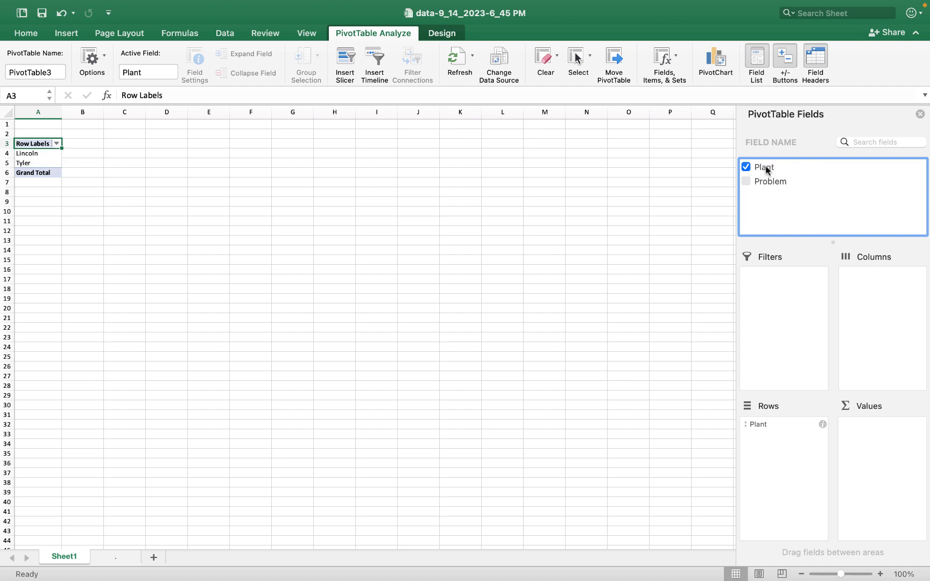
{"action": "left_click_drag", "start_coordinate": [767, 170], "coordinate": [884, 440]}
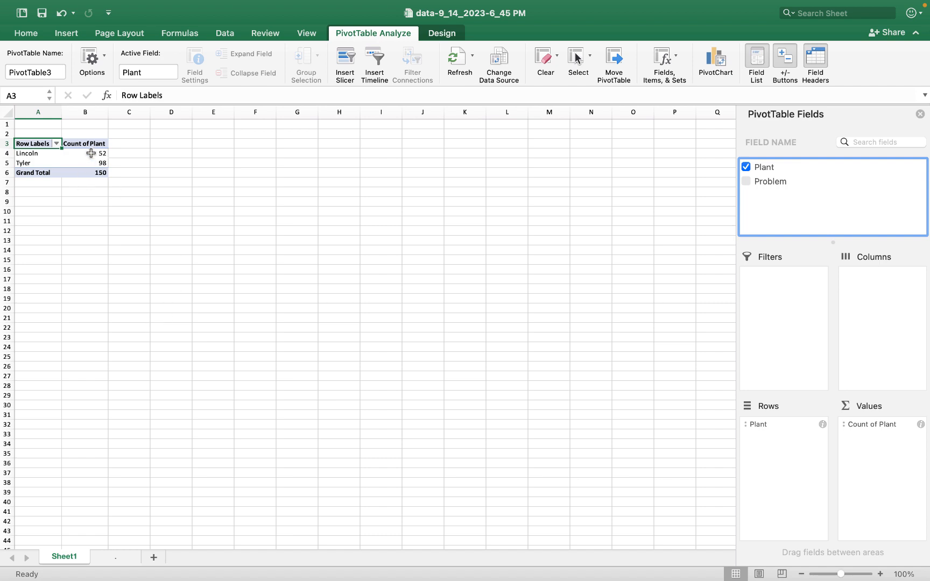
Compare with the question, then compute the Tyler proportion in cell E5 with the formula =98/150.
{"action": "key", "text": "super+Tab"}
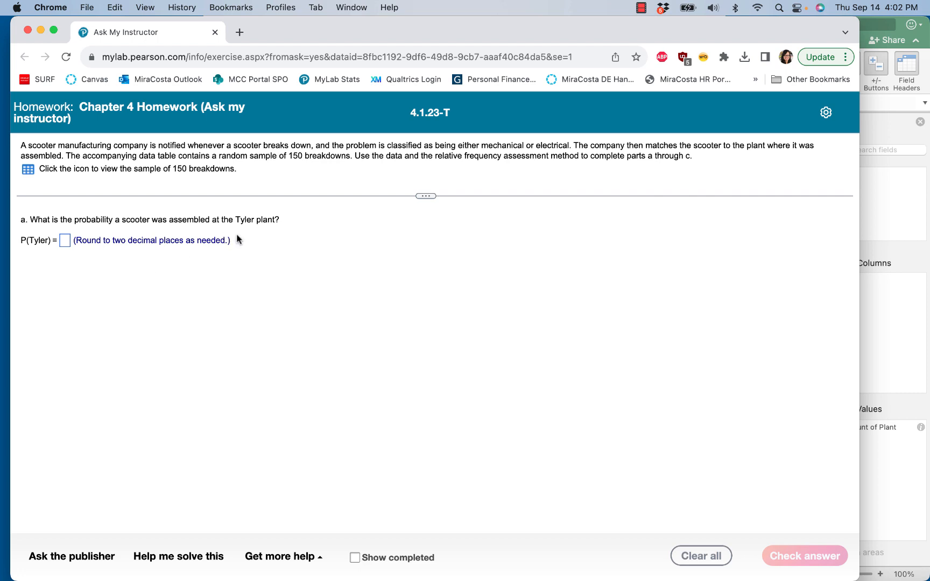
{"action": "left_click", "coordinate": [896, 368]}
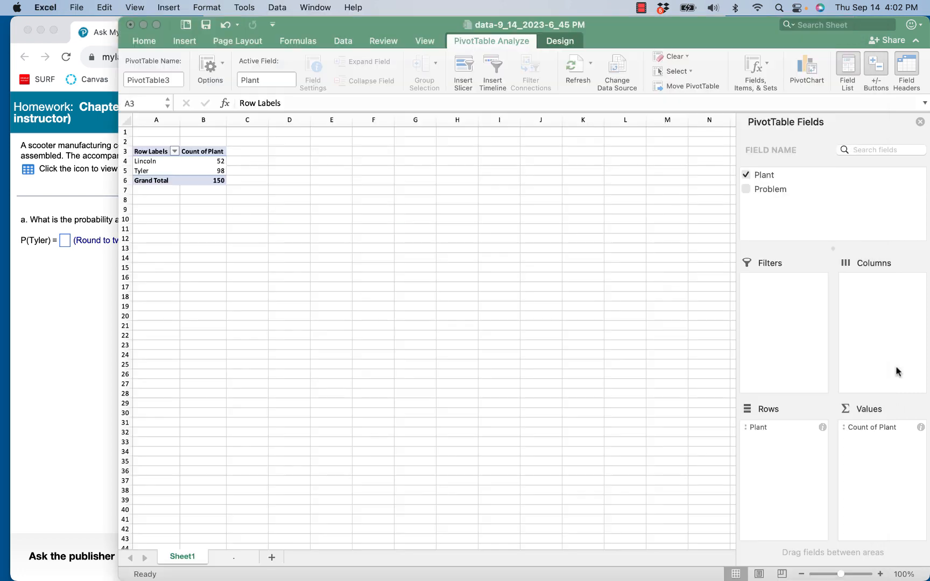
{"action": "left_click", "coordinate": [278, 239]}
{"action": "left_click", "coordinate": [205, 171]}
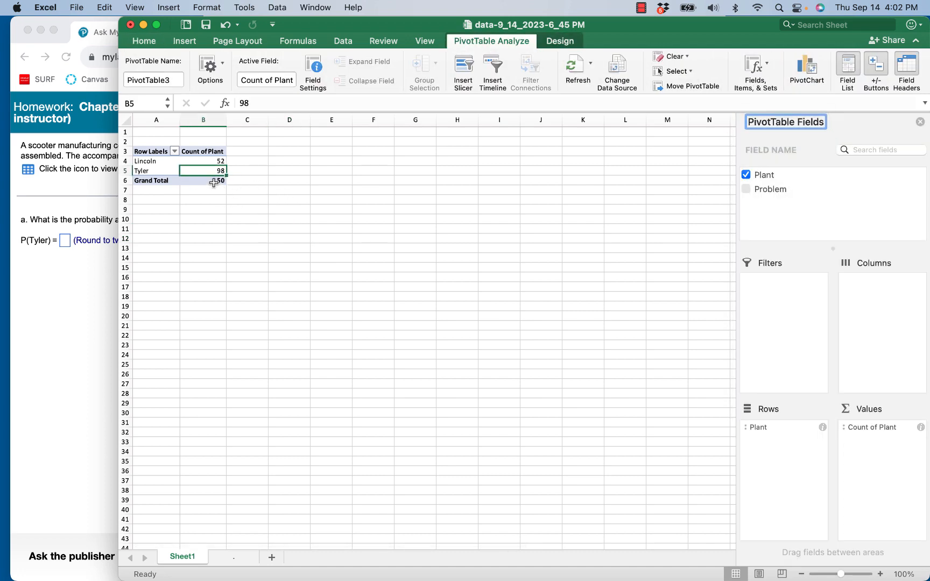
{"action": "left_click", "coordinate": [329, 172]}
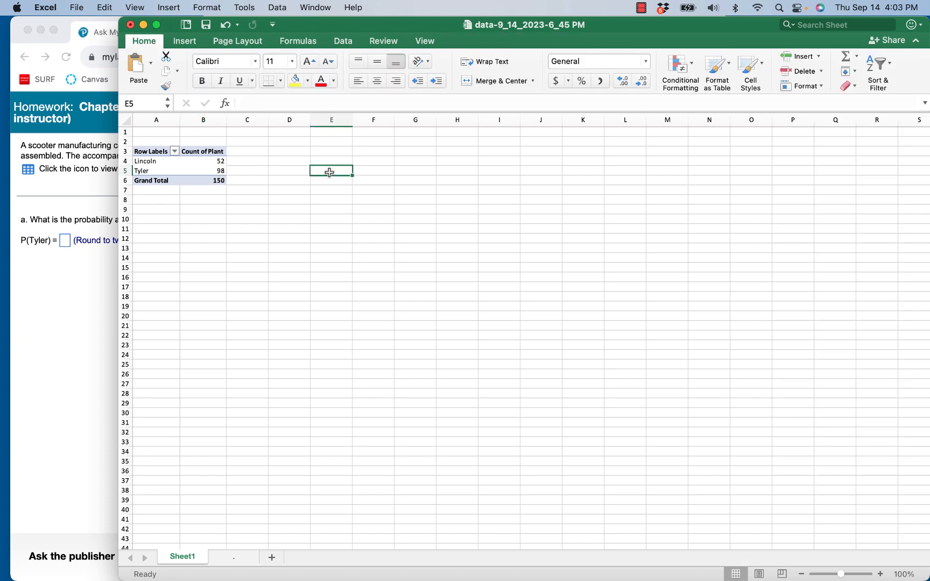
{"action": "type", "text": "=98/"}
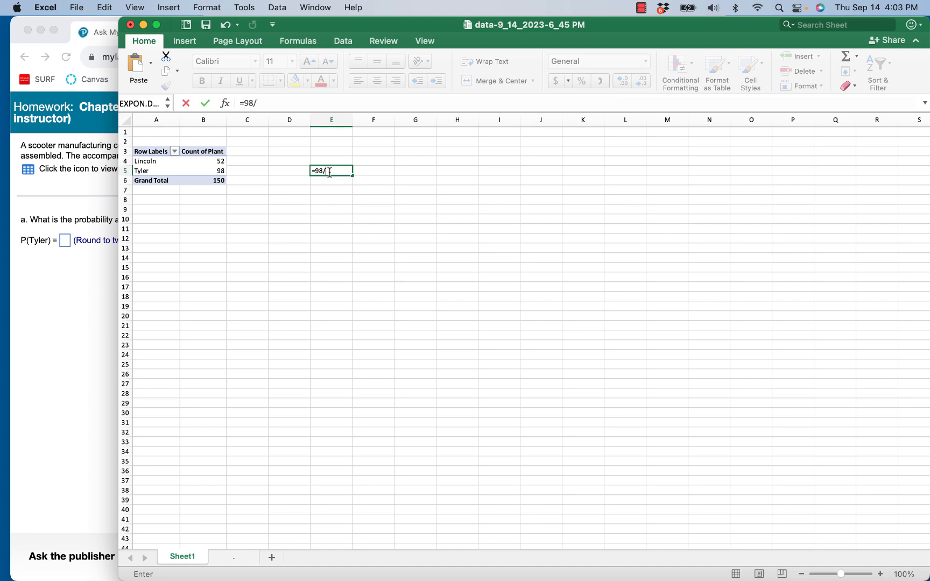
{"action": "type", "text": "150"}
{"action": "key", "text": "Return"}
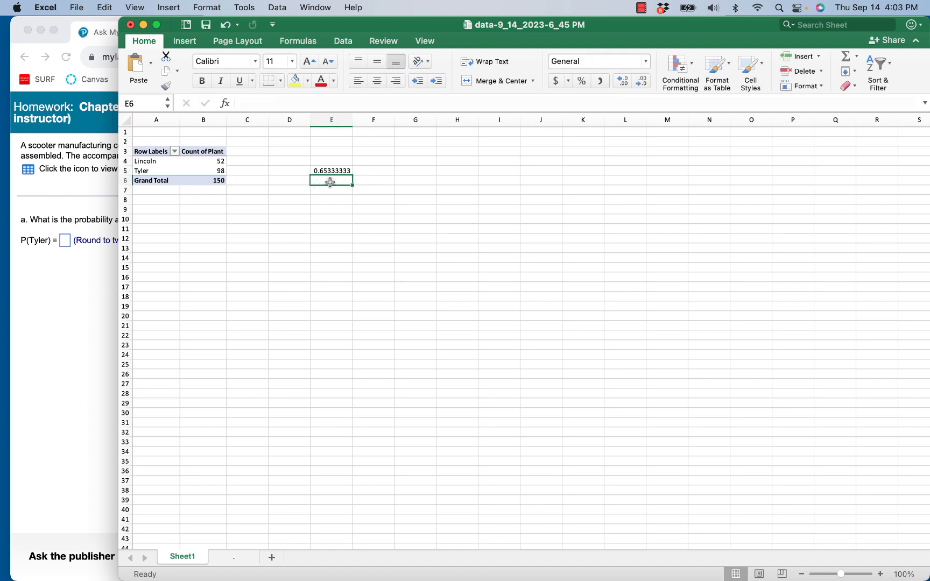
Enter 0.65 as the answer for P(Tyler) in the homework.
{"action": "left_click", "coordinate": [67, 253]}
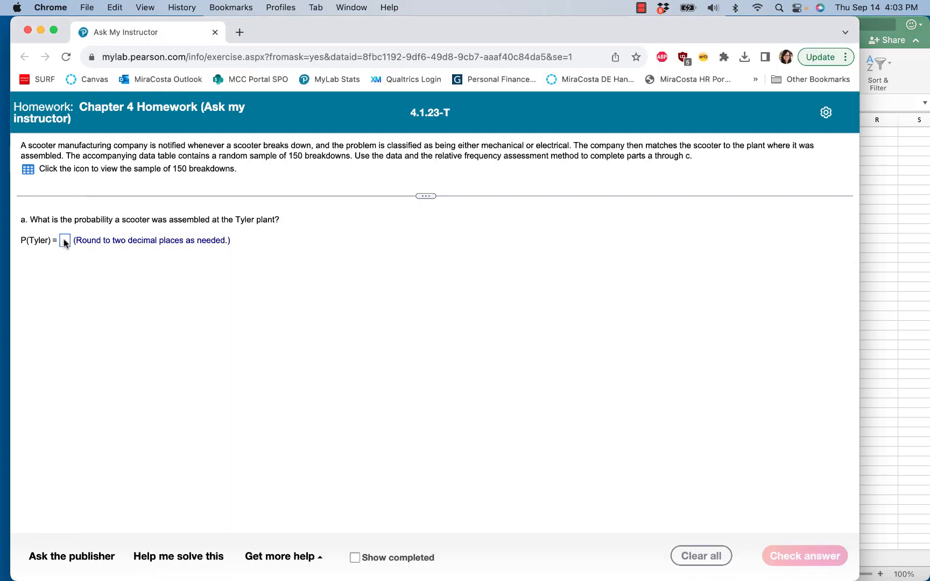
{"action": "left_click", "coordinate": [65, 242]}
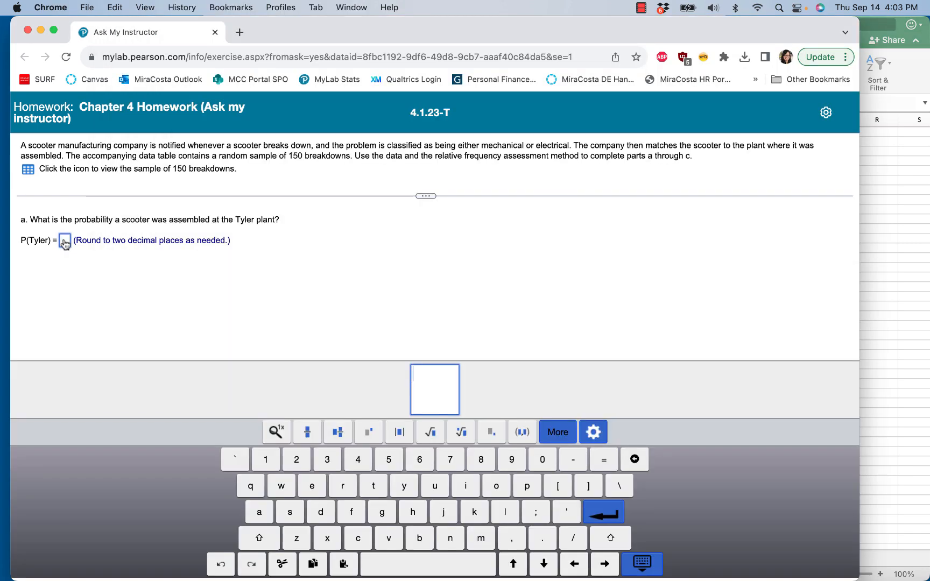
{"action": "type", "text": "0.65"}
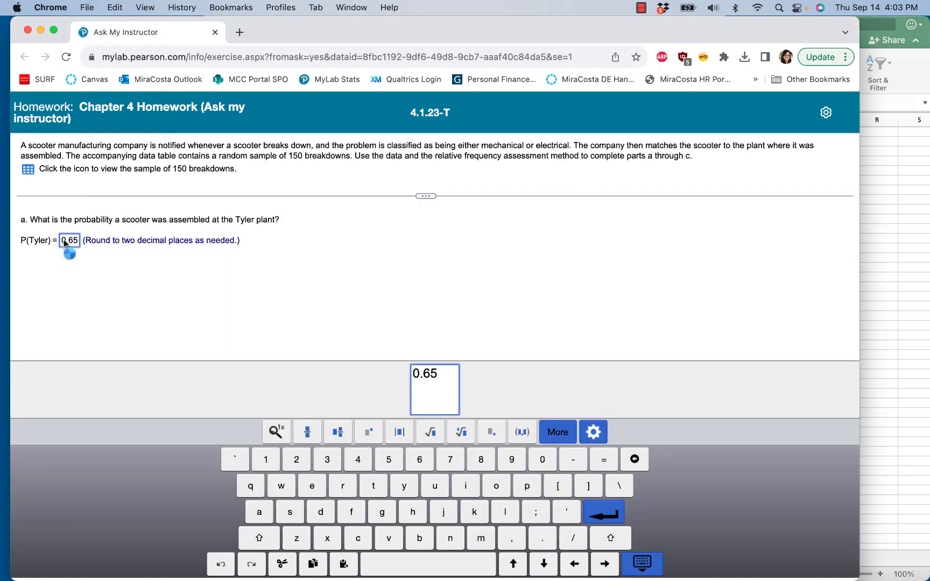
{"action": "key", "text": "Return"}
{"action": "left_click", "coordinate": [417, 366]}
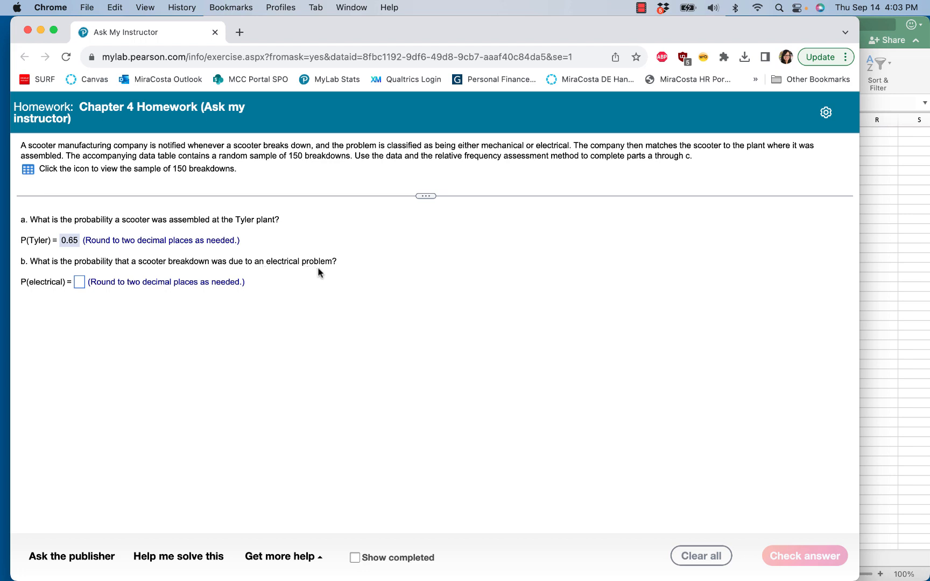
Replace the Plant field with the Problem field in the PivotTable's rows and values.
{"action": "left_click", "coordinate": [900, 264]}
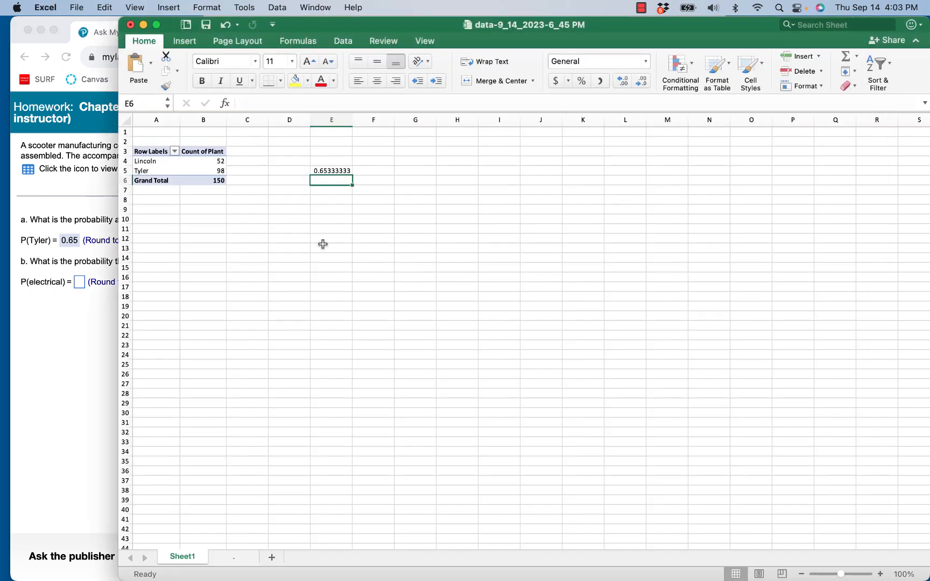
{"action": "left_click_drag", "start_coordinate": [170, 171], "coordinate": [171, 166]}
{"action": "left_click", "coordinate": [170, 167]}
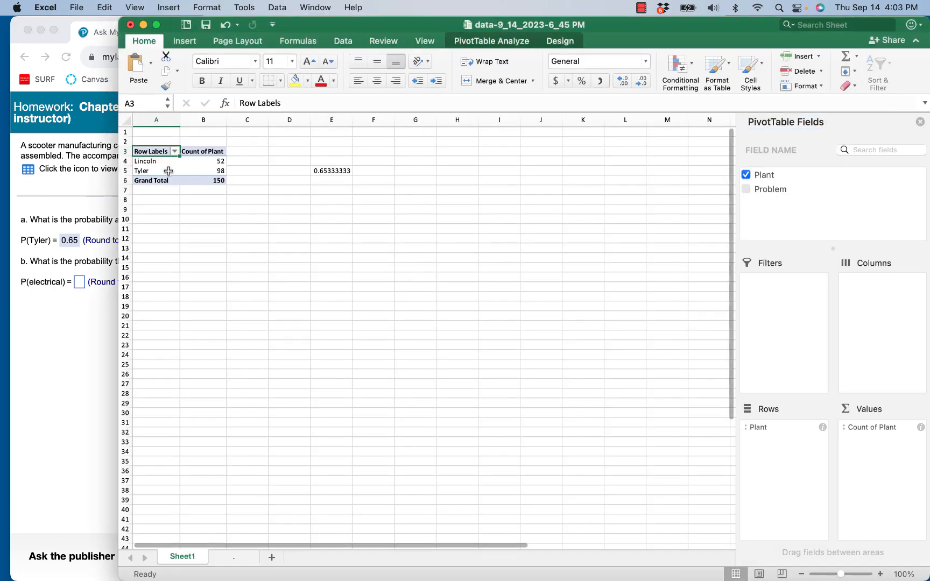
{"action": "left_click", "coordinate": [169, 170]}
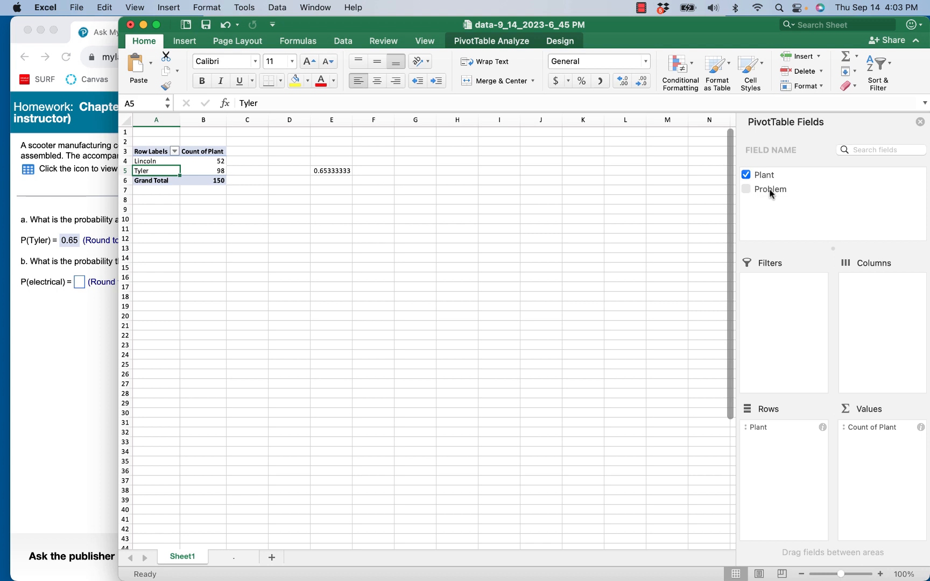
{"action": "left_click", "coordinate": [756, 431]}
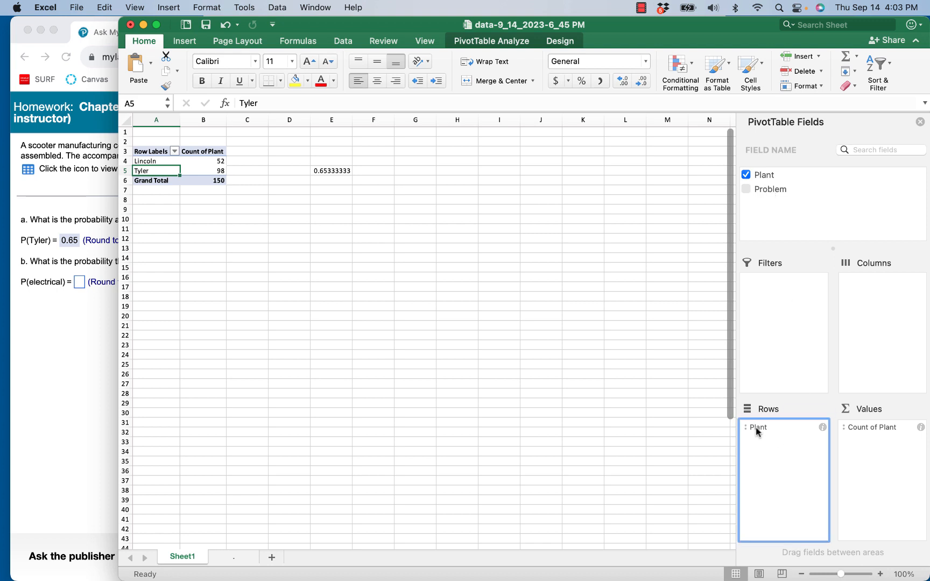
{"action": "left_click_drag", "start_coordinate": [756, 430], "coordinate": [777, 176]}
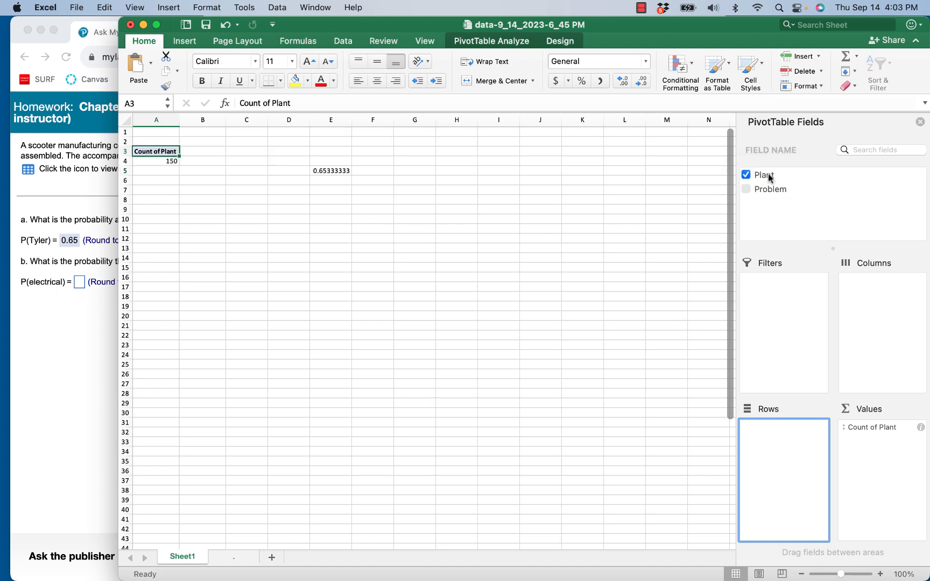
{"action": "left_click", "coordinate": [746, 177]}
{"action": "left_click", "coordinate": [745, 175]}
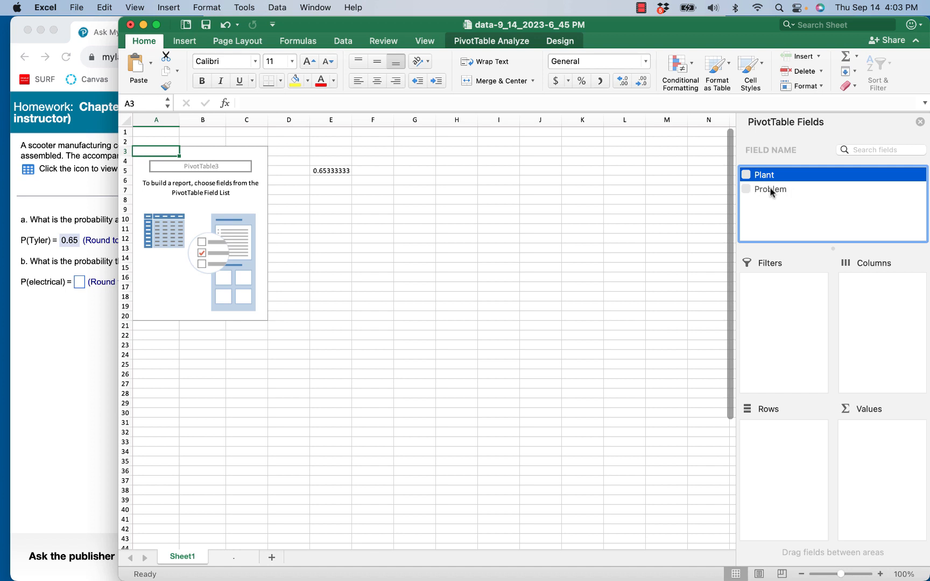
{"action": "left_click_drag", "start_coordinate": [771, 190], "coordinate": [776, 463]}
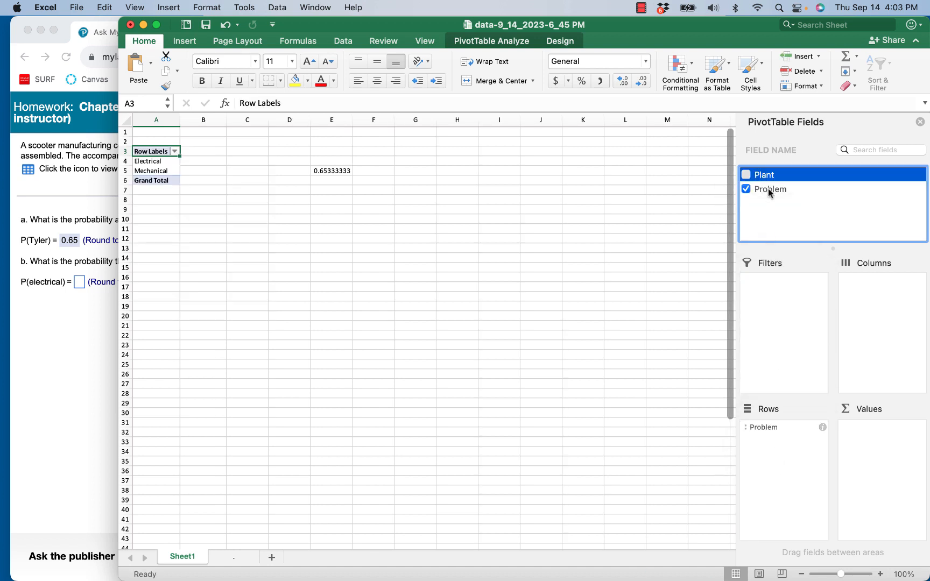
{"action": "left_click_drag", "start_coordinate": [768, 189], "coordinate": [891, 458]}
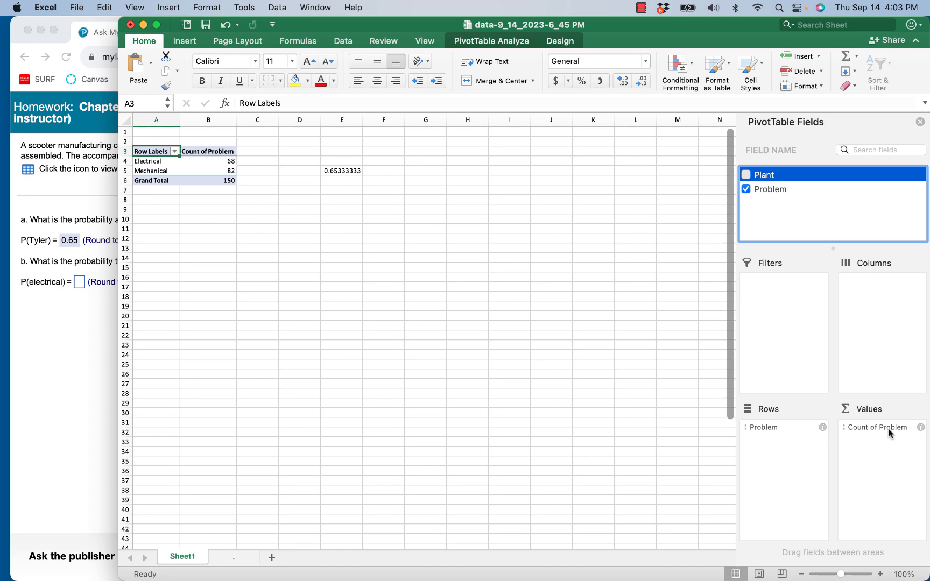
Compute the electrical proportion in cell E9 with the formula =68/150.
{"action": "left_click", "coordinate": [69, 393]}
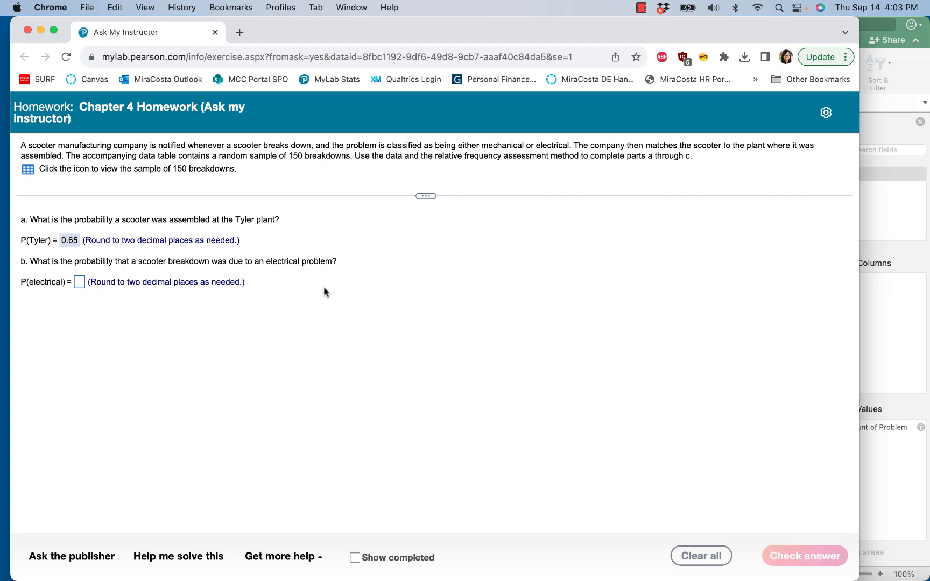
{"action": "left_click", "coordinate": [887, 202]}
{"action": "left_click", "coordinate": [218, 162]}
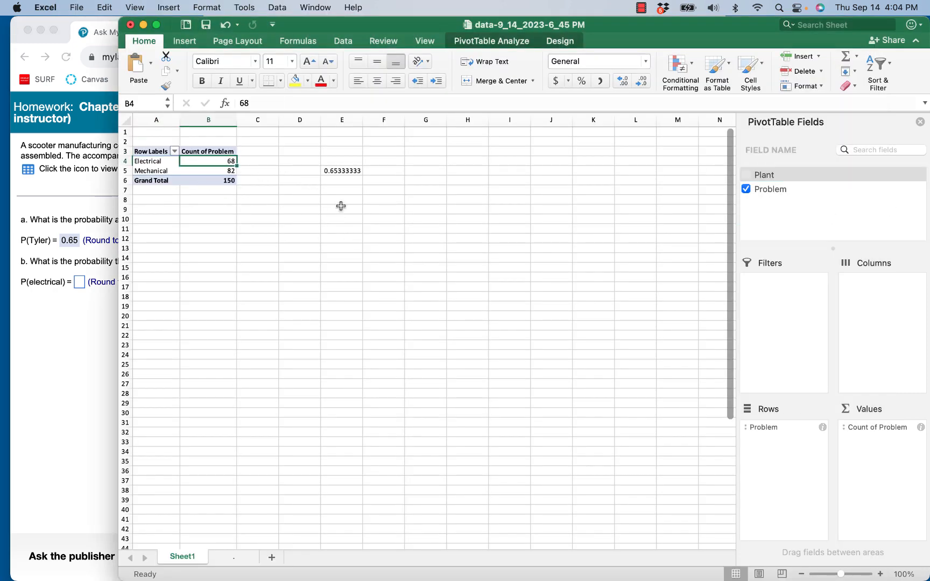
{"action": "left_click", "coordinate": [347, 208]}
{"action": "type", "text": "=68/150"}
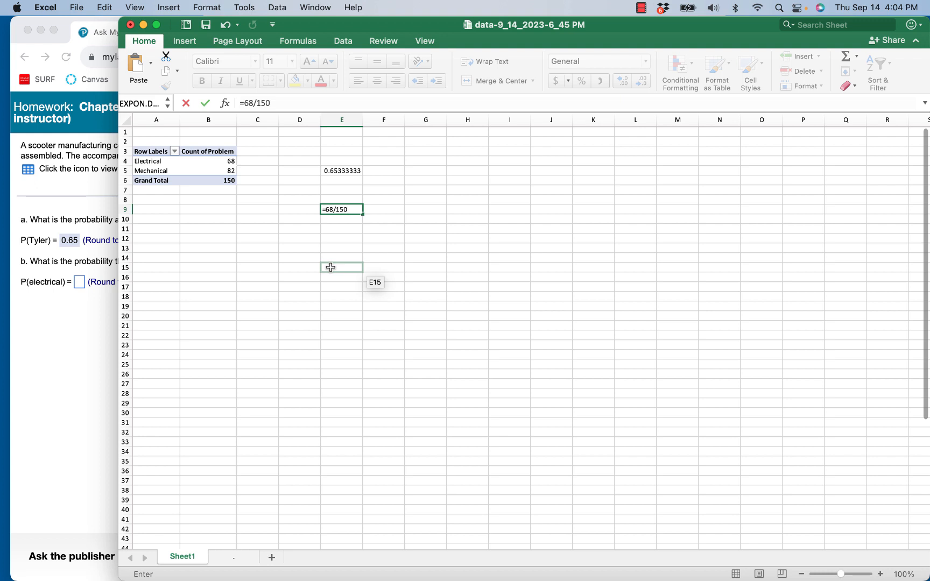
{"action": "key", "text": "Return"}
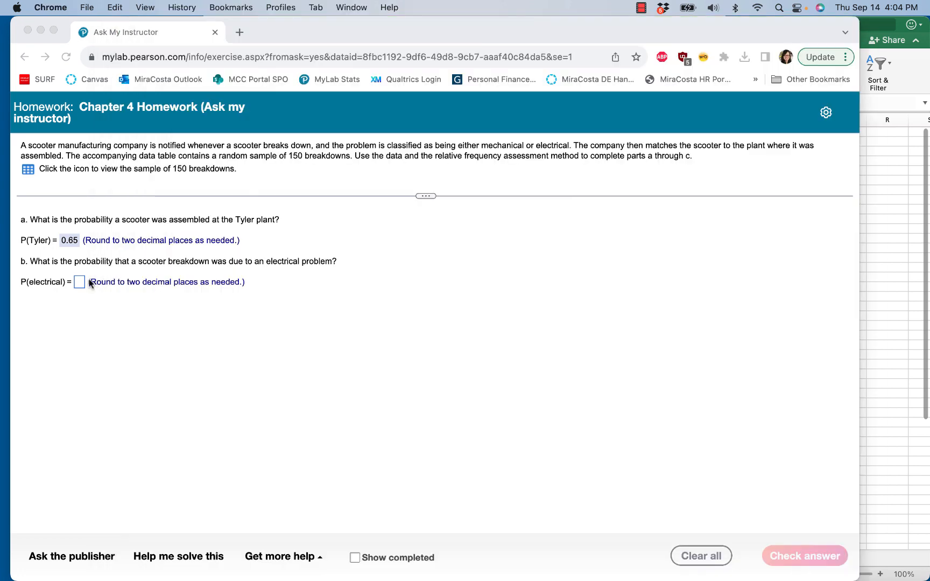
Enter 0.45 as the answer for P(electrical) in the homework and dismiss the feedback.
{"action": "left_click", "coordinate": [115, 276]}
{"action": "left_click", "coordinate": [79, 282]}
{"action": "type", "text": "0.45"}
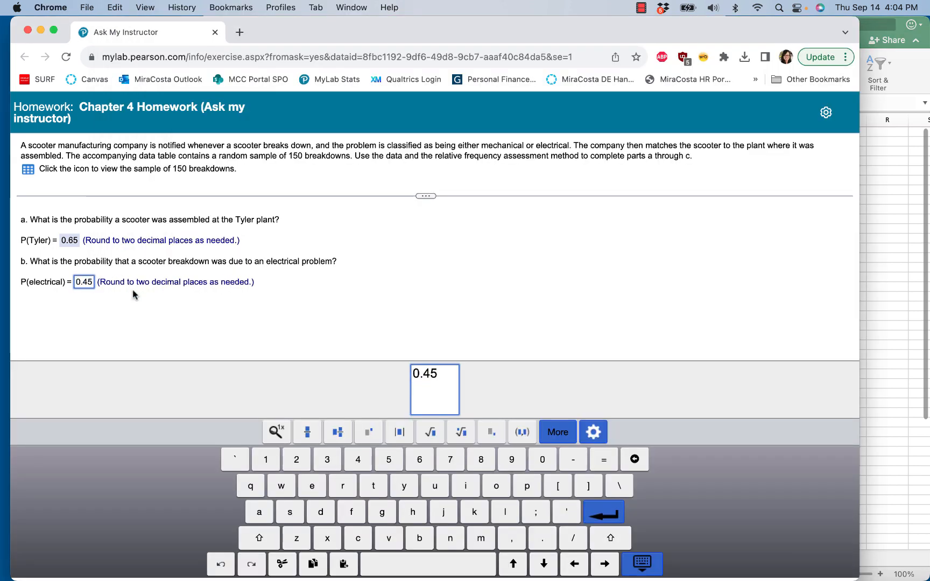
{"action": "key", "text": "Return"}
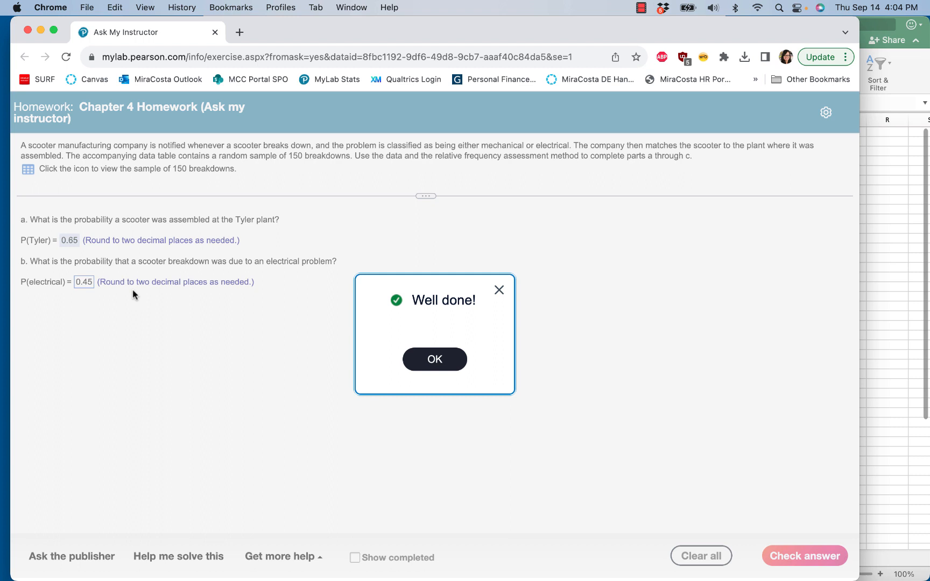
{"action": "left_click", "coordinate": [423, 357]}
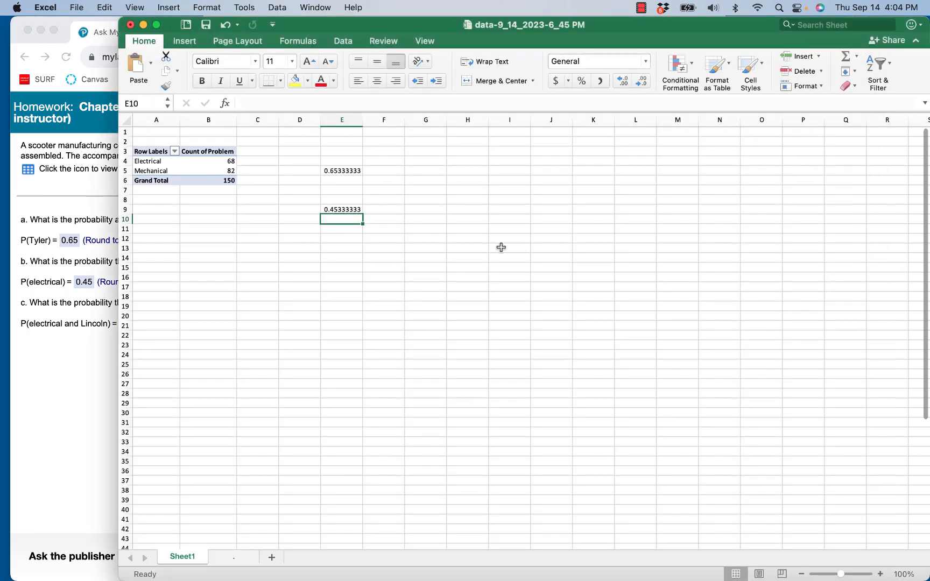
Add the Plant field to the PivotTable rows beneath Problem.
{"action": "left_click", "coordinate": [468, 248]}
{"action": "left_click", "coordinate": [161, 169]}
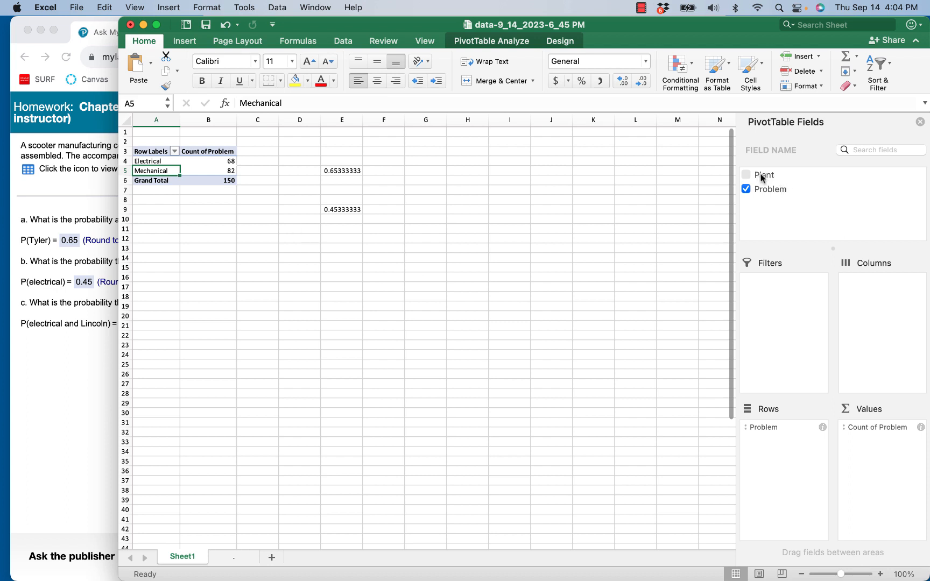
{"action": "left_click_drag", "start_coordinate": [761, 174], "coordinate": [784, 453]}
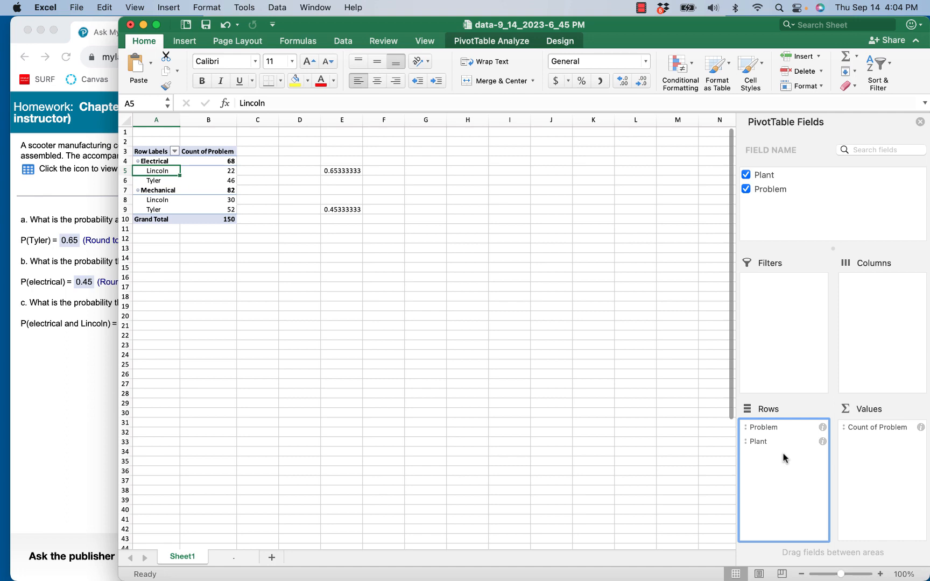
Check question c, then compute the electrical-and-Lincoln proportion in cell E14 with =22/150, shown to two decimals.
{"action": "key", "text": "super+Tab"}
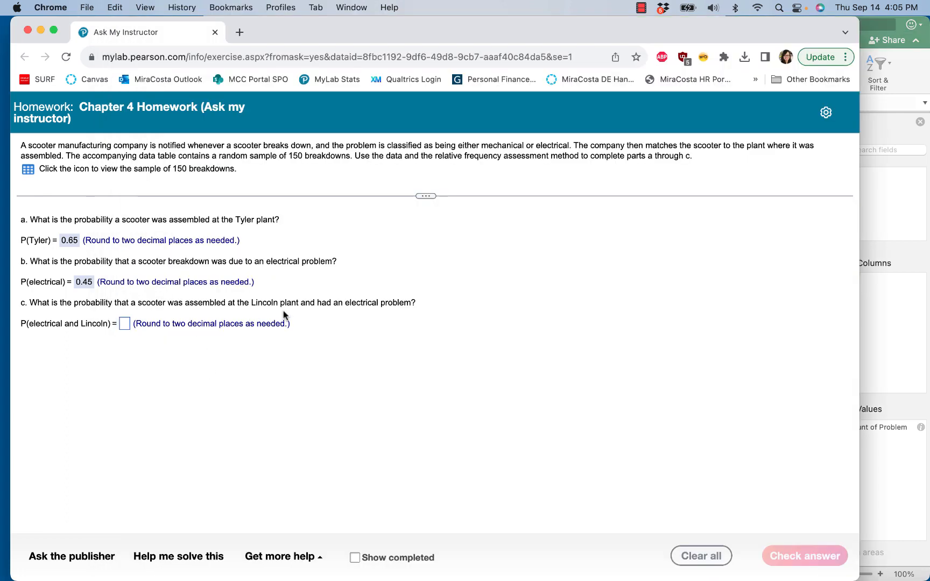
{"action": "left_click", "coordinate": [907, 315]}
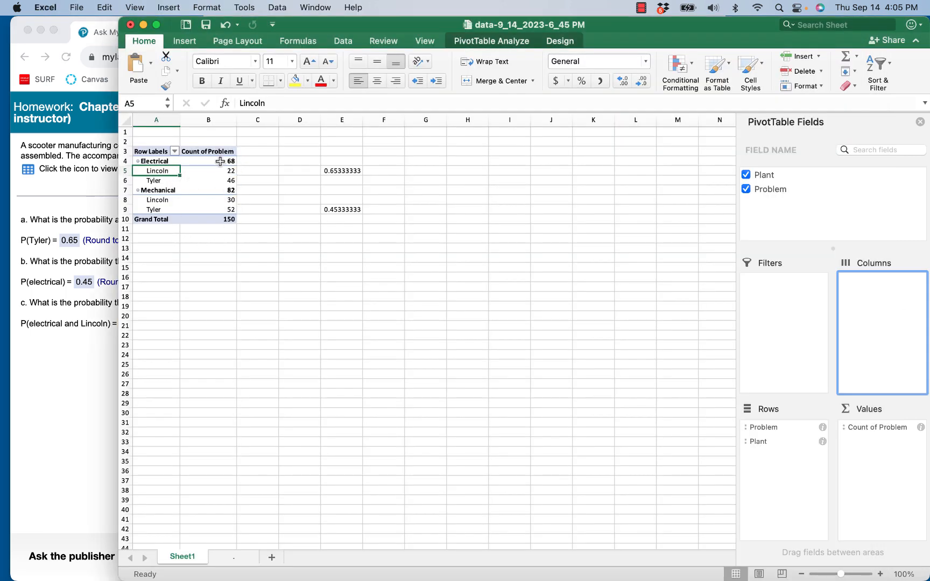
{"action": "left_click", "coordinate": [208, 174]}
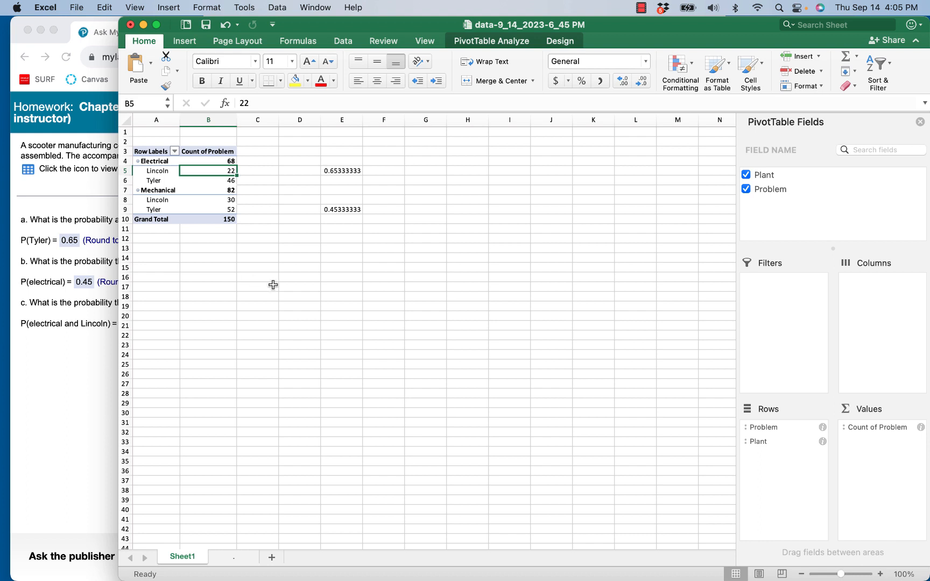
{"action": "left_click", "coordinate": [343, 257]}
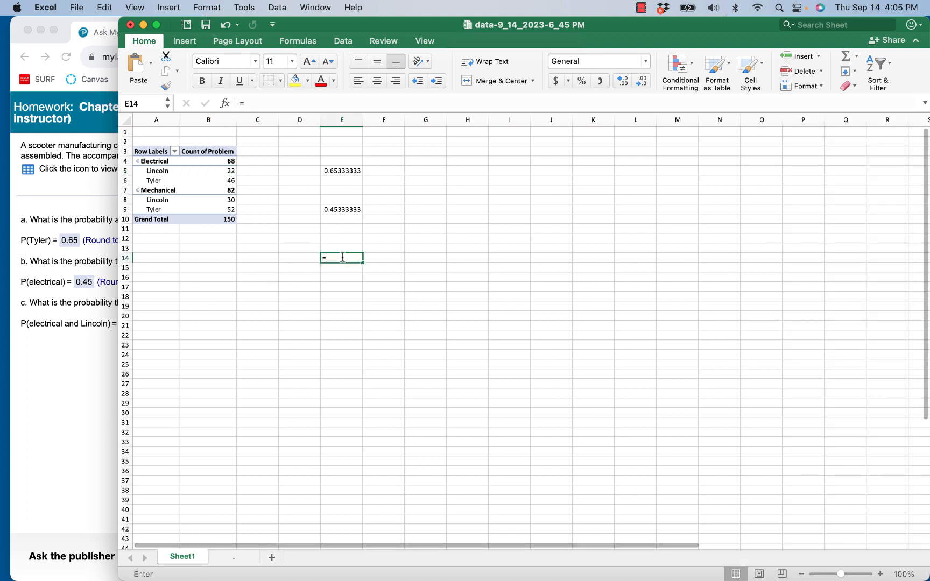
{"action": "type", "text": "="}
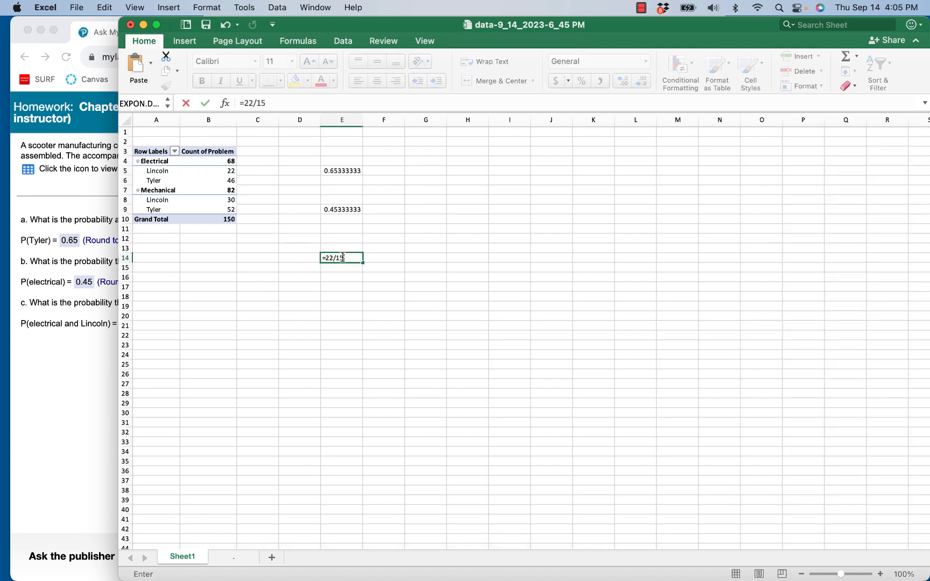
{"action": "type", "text": "22/15"}
{"action": "key", "text": "Return"}
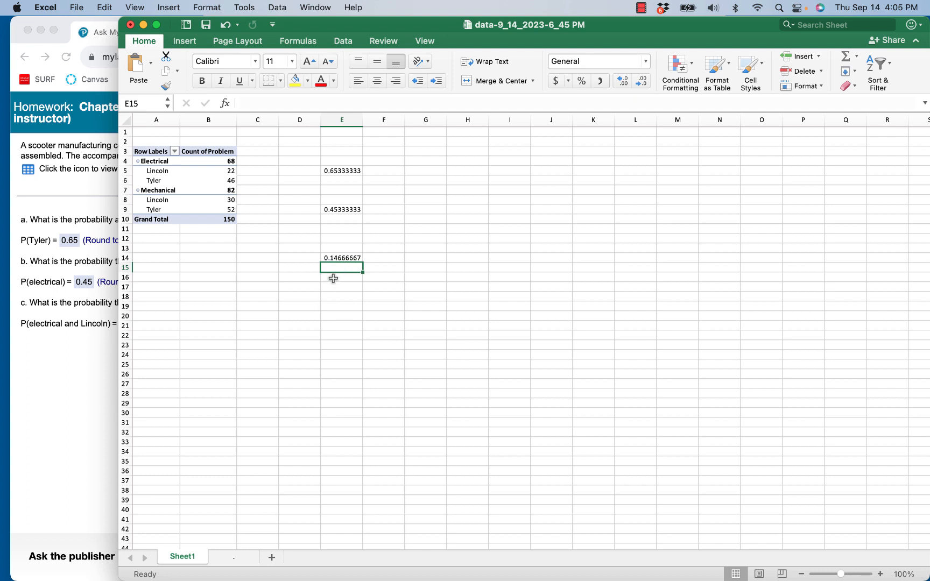
{"action": "left_click", "coordinate": [355, 259]}
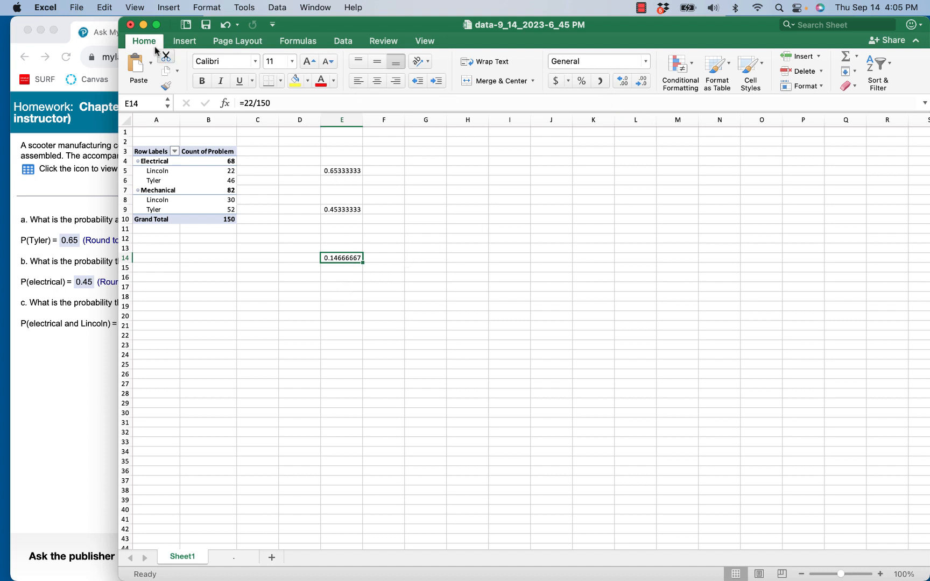
{"action": "left_click", "coordinate": [643, 82]}
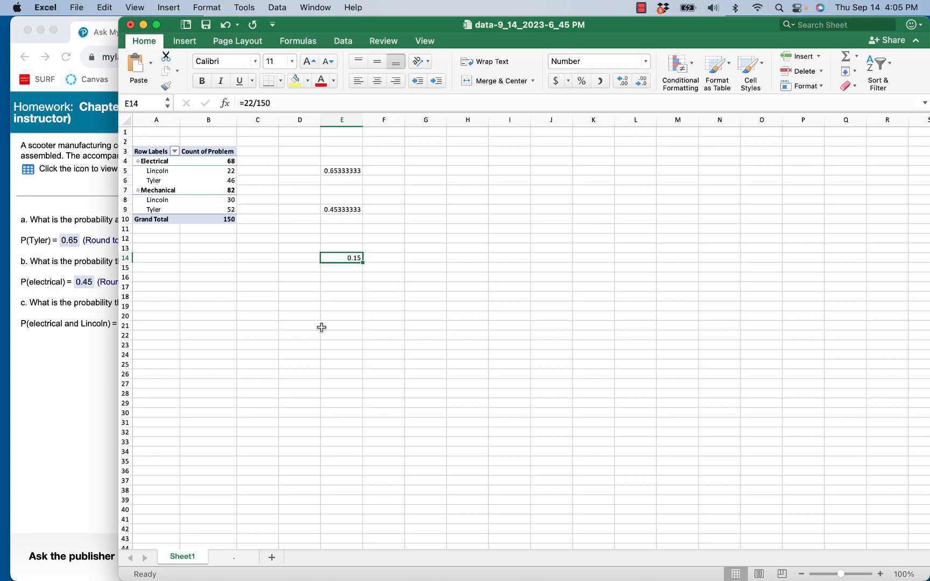
Enter 0.15 as the answer for P(electrical and Lincoln) in the homework.
{"action": "left_click", "coordinate": [112, 321]}
{"action": "left_click", "coordinate": [124, 324]}
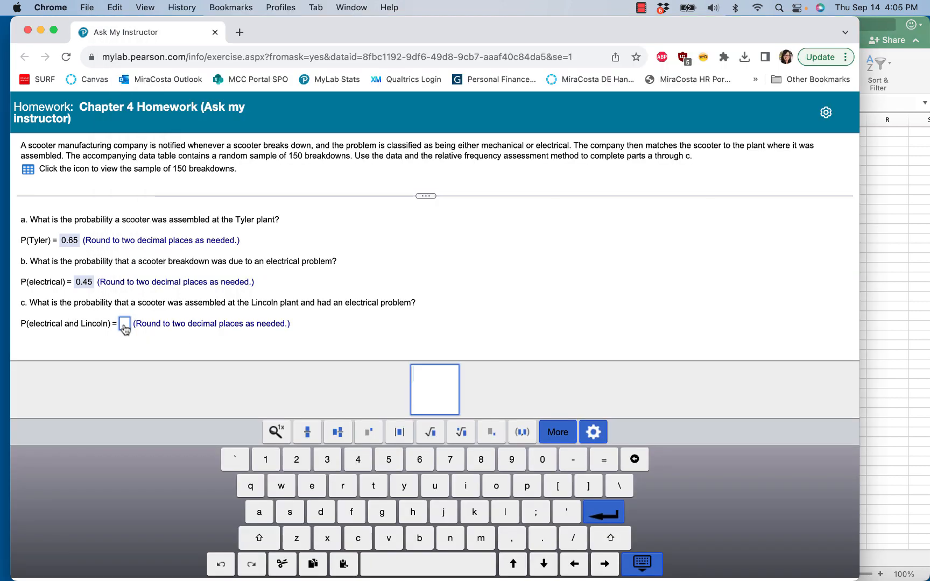
{"action": "type", "text": "0.15"}
{"action": "key", "text": "Return"}
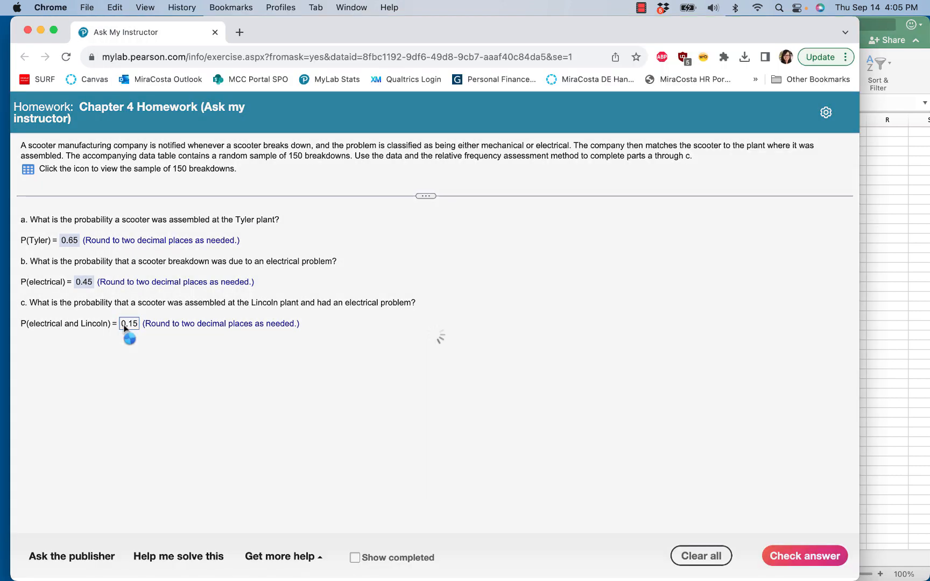
{"action": "left_click", "coordinate": [420, 360]}
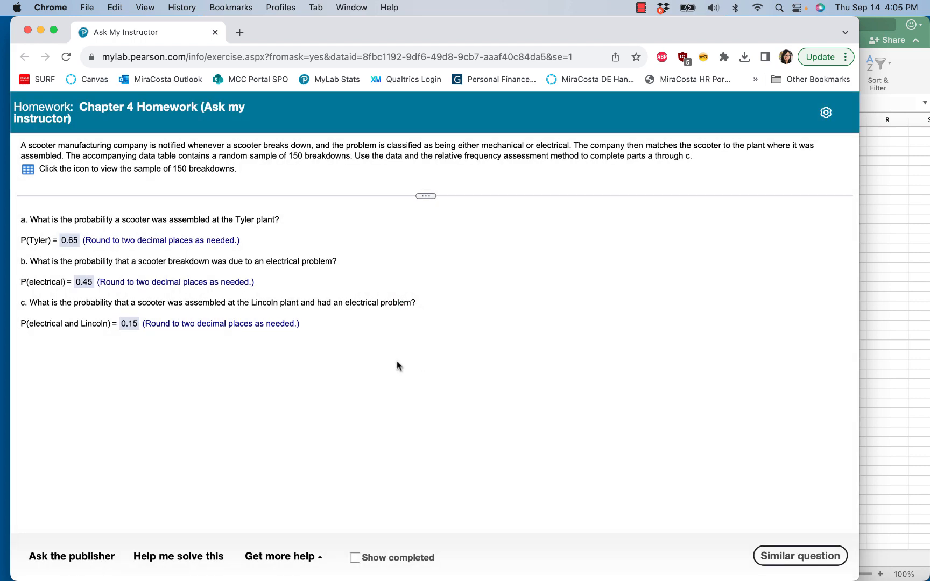
Switch to the raw data sheet and turn on filtering for the Plant and Problem columns.
{"action": "left_click", "coordinate": [907, 252]}
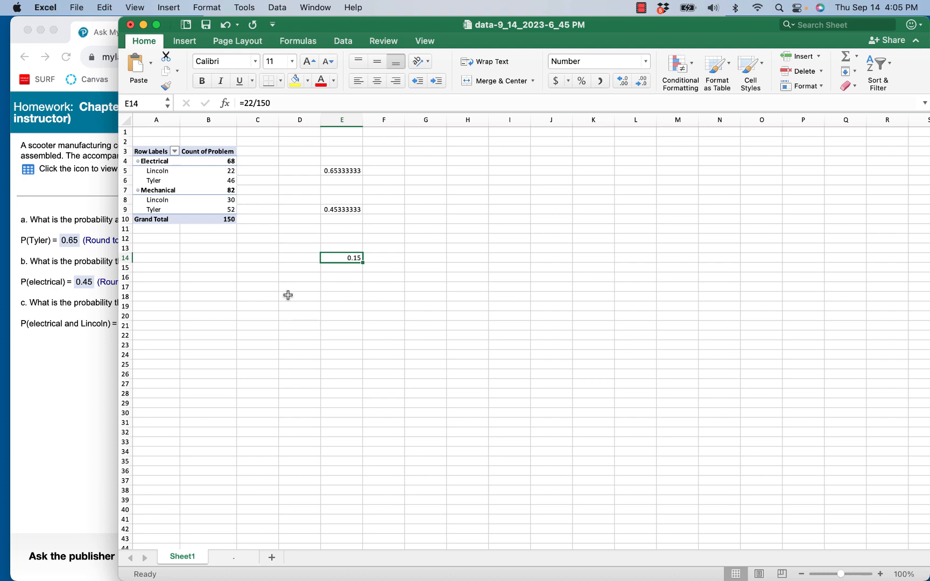
{"action": "left_click", "coordinate": [188, 197]}
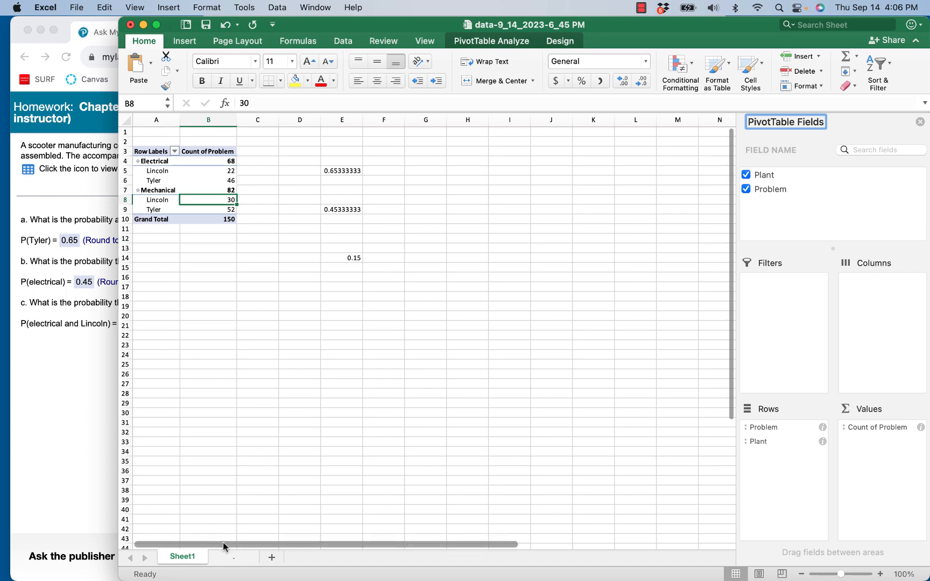
{"action": "left_click", "coordinate": [226, 559]}
{"action": "left_click", "coordinate": [336, 219]}
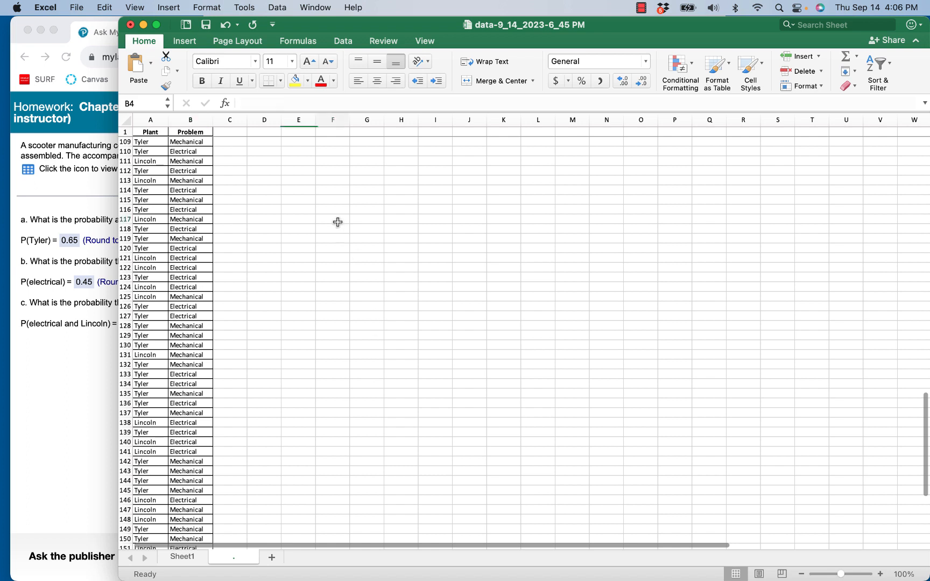
{"action": "left_click", "coordinate": [184, 170]}
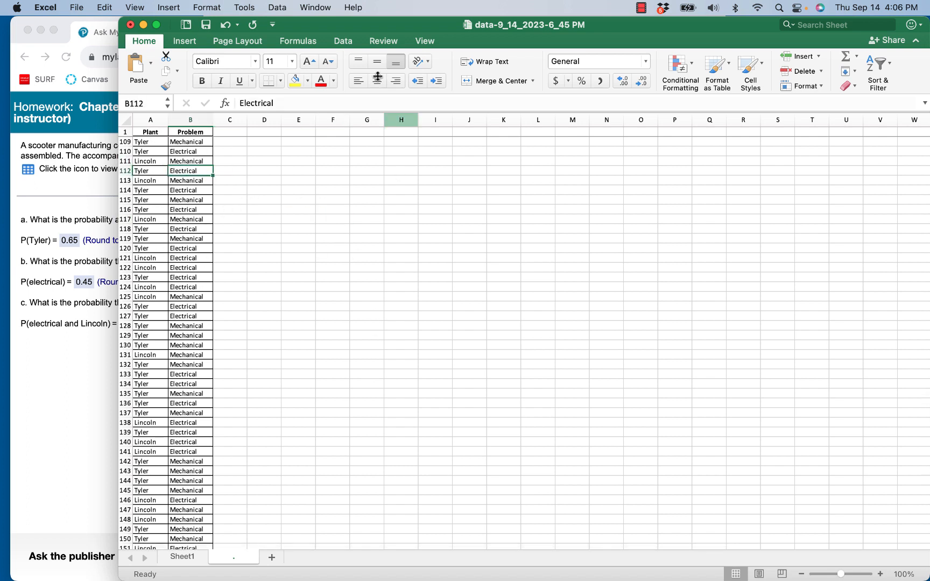
{"action": "left_click", "coordinate": [343, 42]}
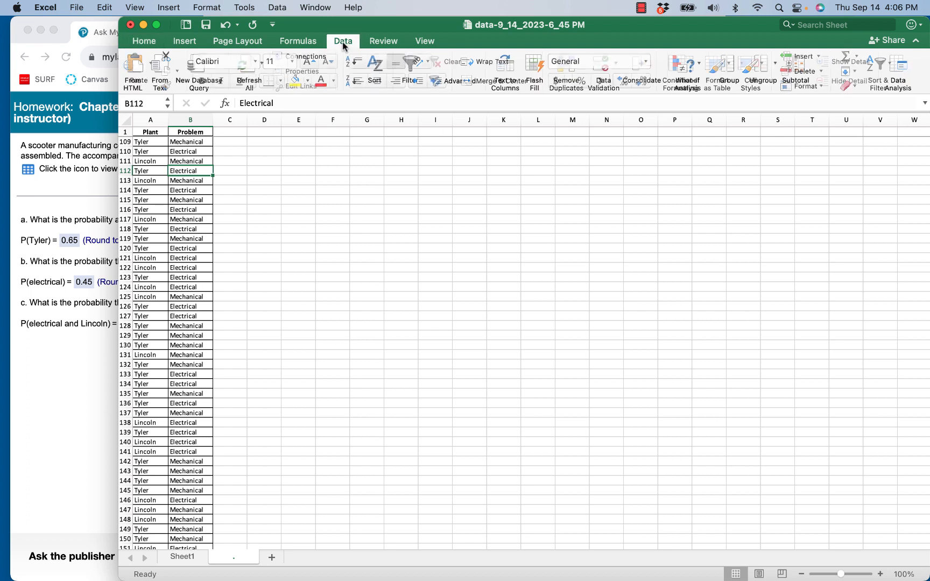
{"action": "left_click", "coordinate": [413, 67]}
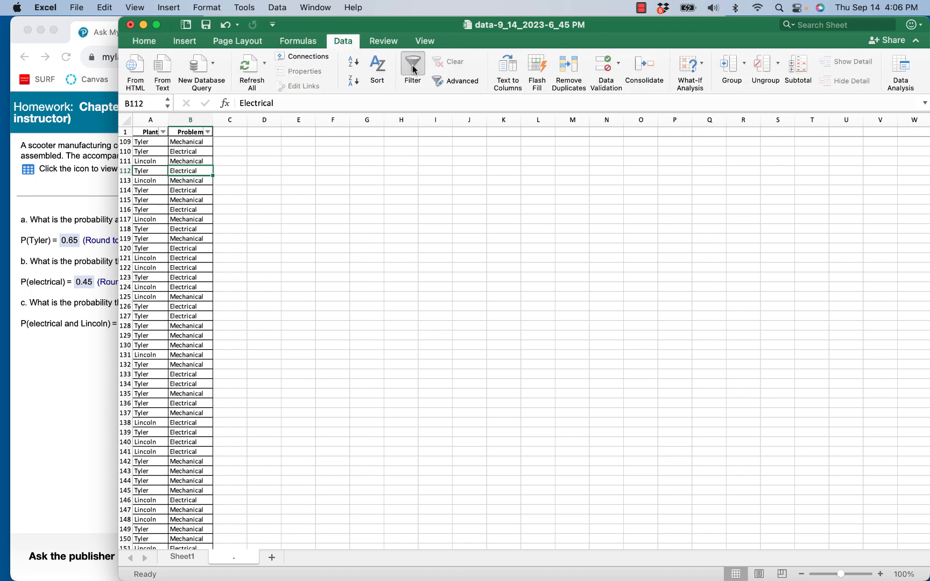
Filter the Plant column to show only Lincoln rows.
{"action": "left_click", "coordinate": [162, 133]}
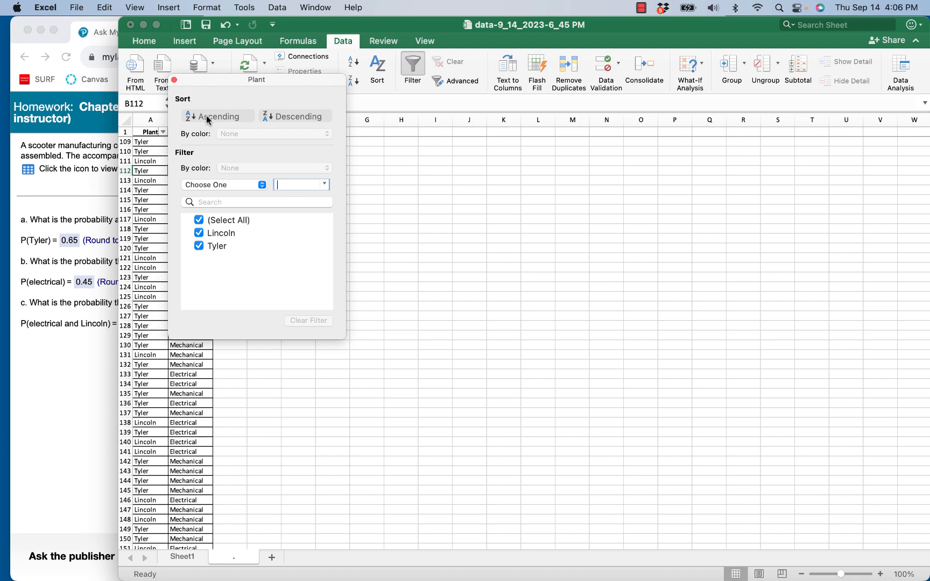
{"action": "left_click", "coordinate": [198, 246]}
{"action": "left_click", "coordinate": [399, 247]}
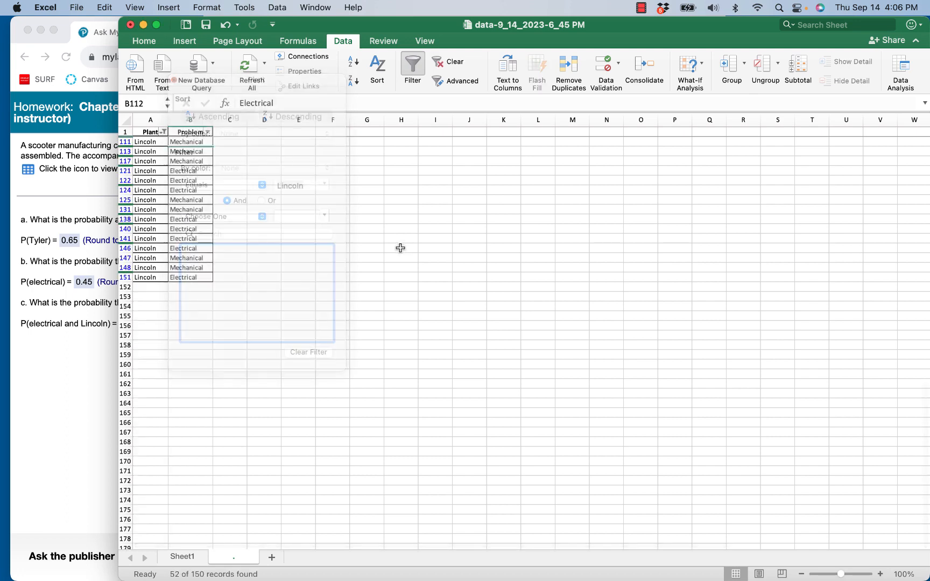
Filter the Plant column to Tyler only and select the Tyler entries to count them.
{"action": "scroll", "coordinate": [380, 278], "scroll_direction": "down", "scroll_amount": 3}
{"action": "scroll", "coordinate": [385, 289], "scroll_direction": "up", "scroll_amount": 10}
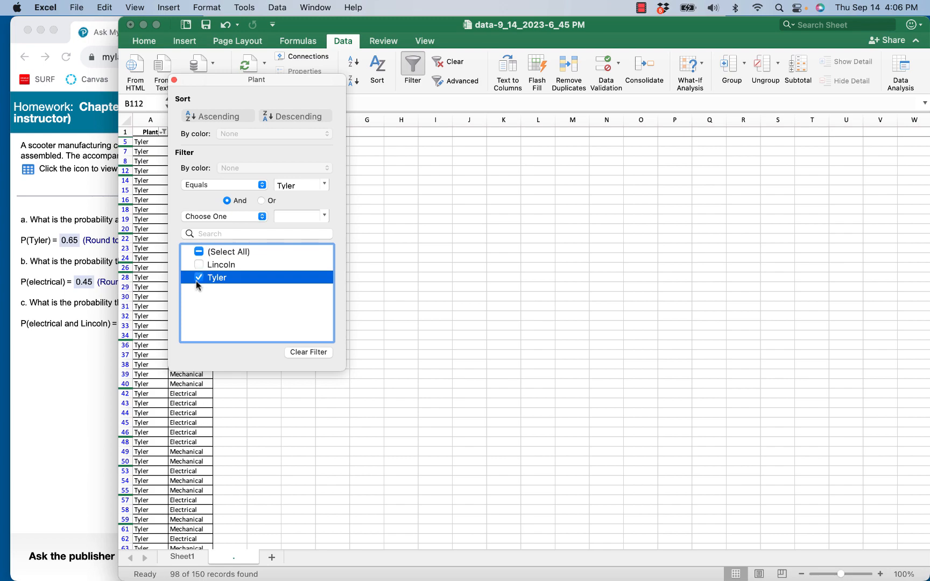
{"action": "left_click", "coordinate": [415, 269]}
{"action": "scroll", "coordinate": [167, 270], "scroll_direction": "down", "scroll_amount": 20}
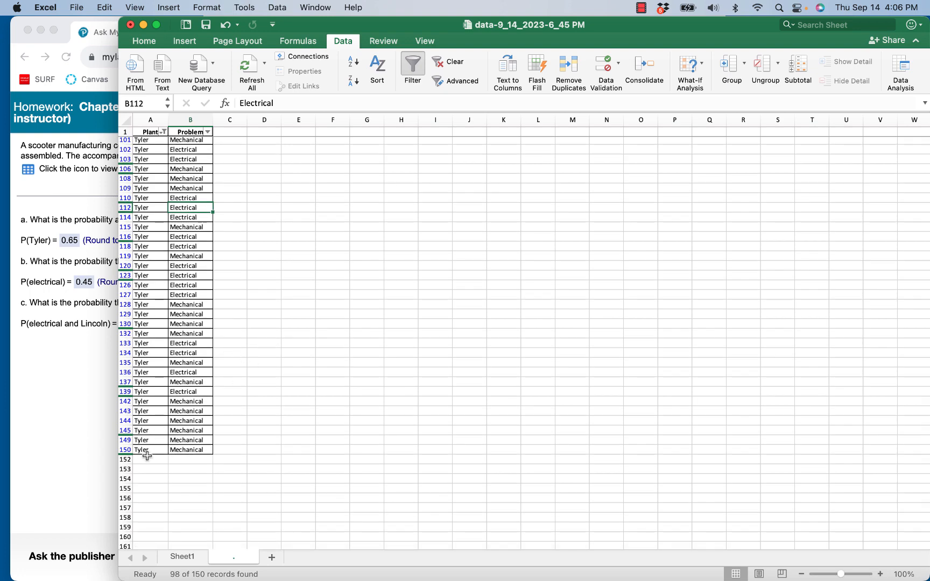
{"action": "scroll", "coordinate": [268, 241], "scroll_direction": "up", "scroll_amount": 20}
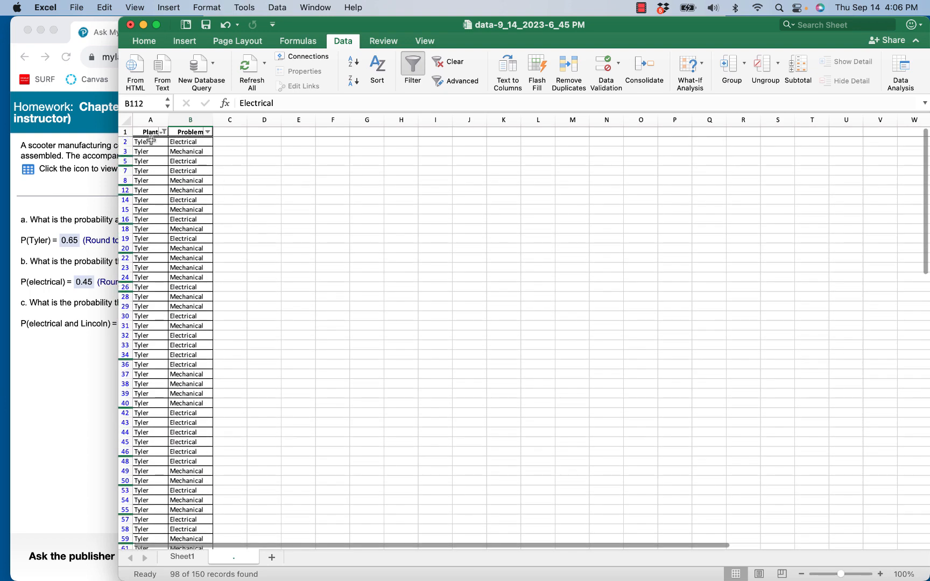
{"action": "left_click_drag", "start_coordinate": [152, 146], "coordinate": [161, 573]}
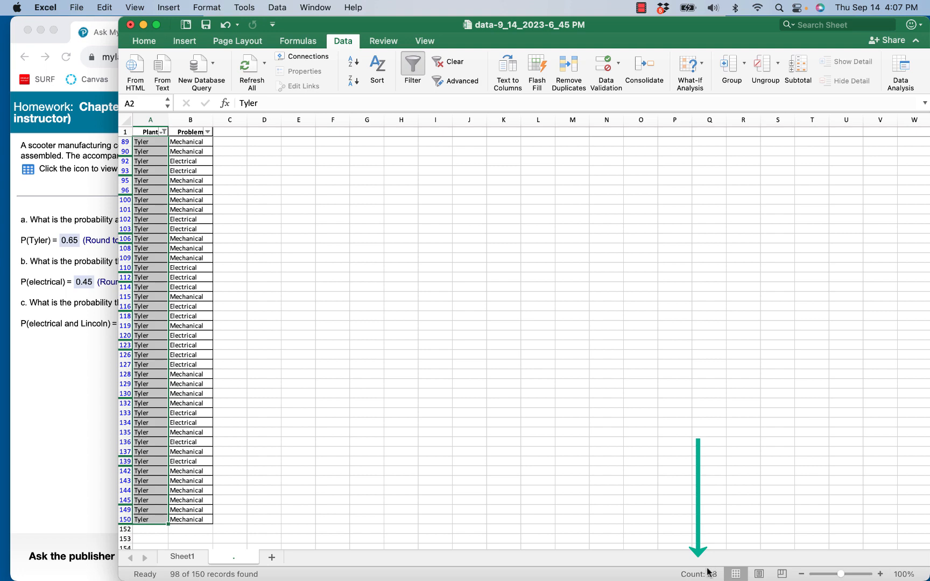
{"action": "scroll", "coordinate": [359, 307], "scroll_direction": "up", "scroll_amount": 10}
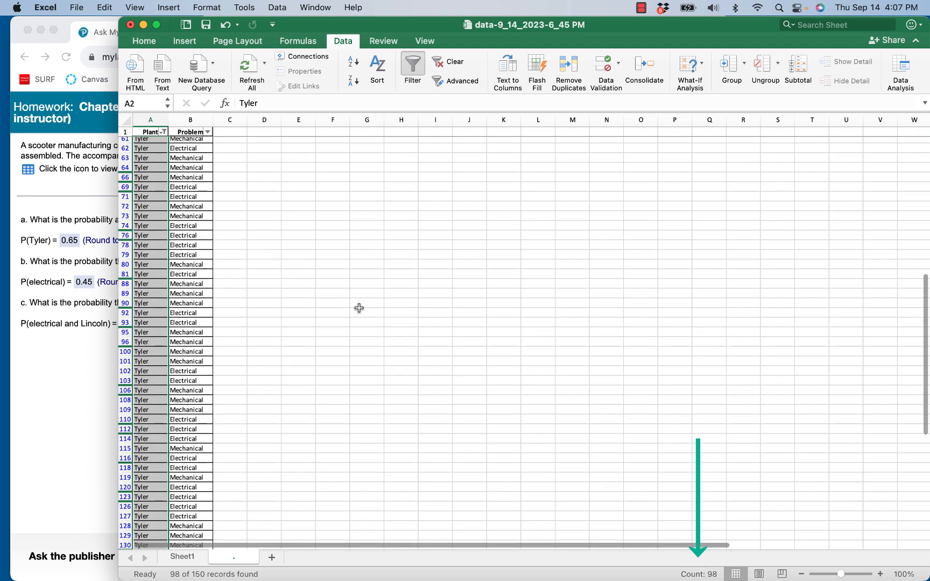
Show all plants again and filter the Problem column to Electrical only.
{"action": "left_click", "coordinate": [163, 132]}
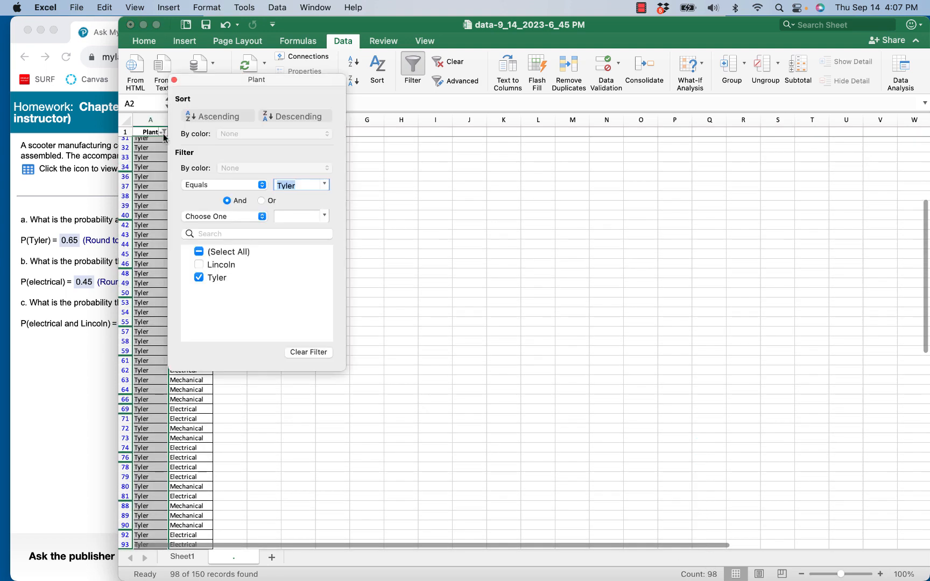
{"action": "left_click", "coordinate": [199, 264]}
{"action": "left_click", "coordinate": [417, 220]}
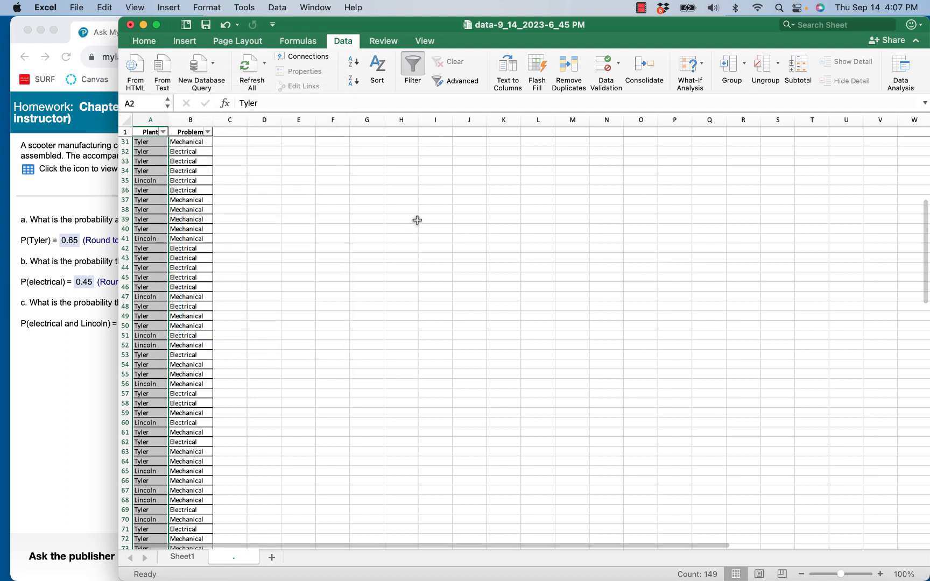
{"action": "left_click", "coordinate": [208, 132]}
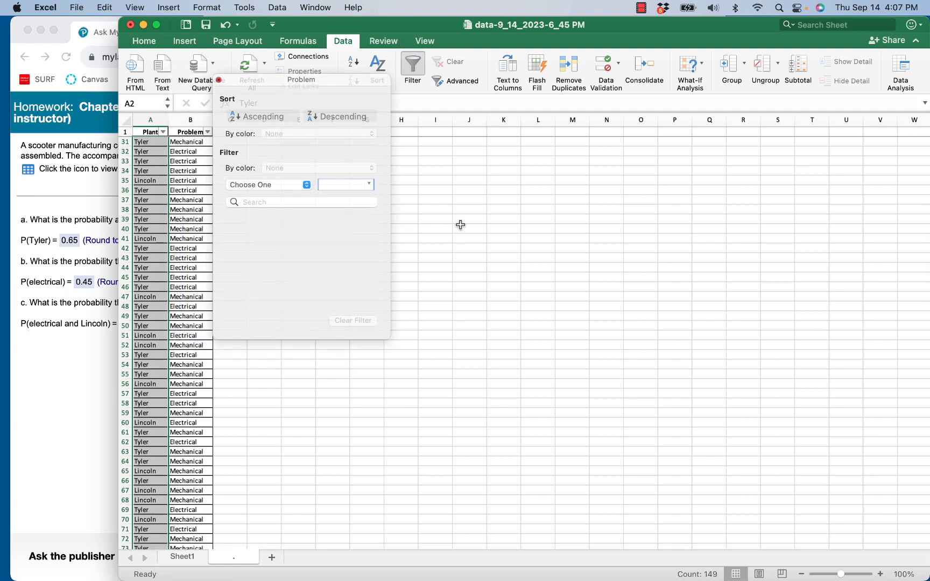
{"action": "left_click", "coordinate": [435, 199]}
{"action": "left_click", "coordinate": [207, 133]}
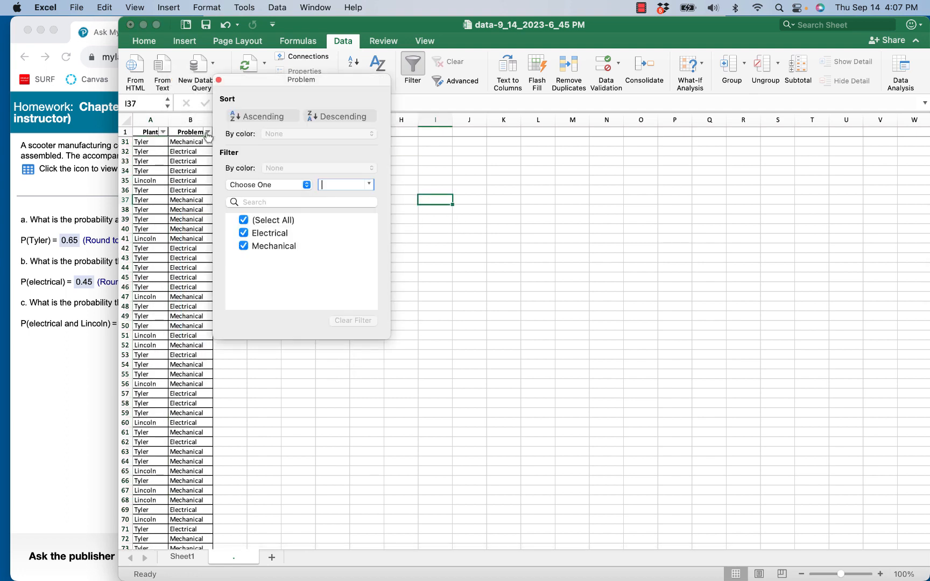
{"action": "left_click", "coordinate": [244, 246]}
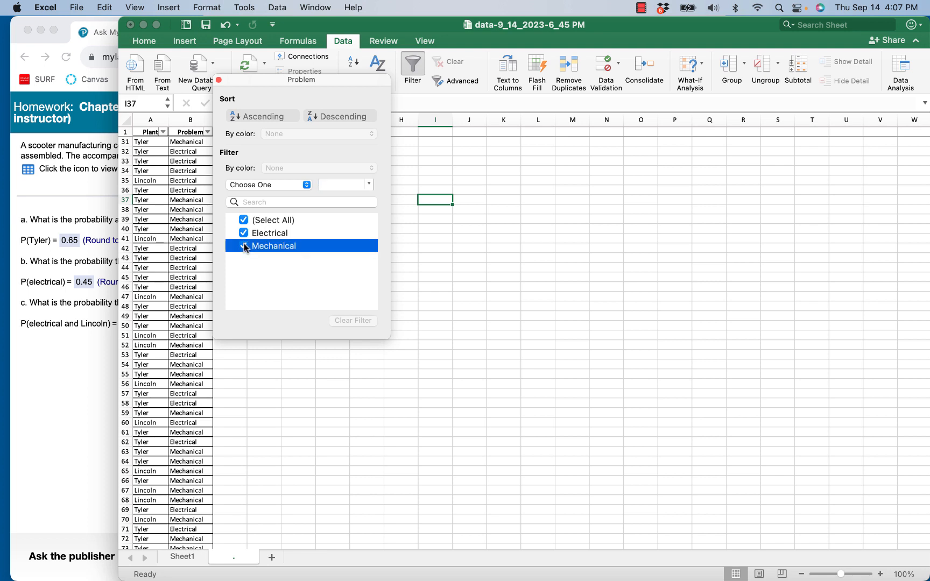
{"action": "left_click", "coordinate": [485, 269]}
Select all the filtered Electrical entries in the Problem column to count them.
{"action": "left_click_drag", "start_coordinate": [188, 143], "coordinate": [197, 219]}
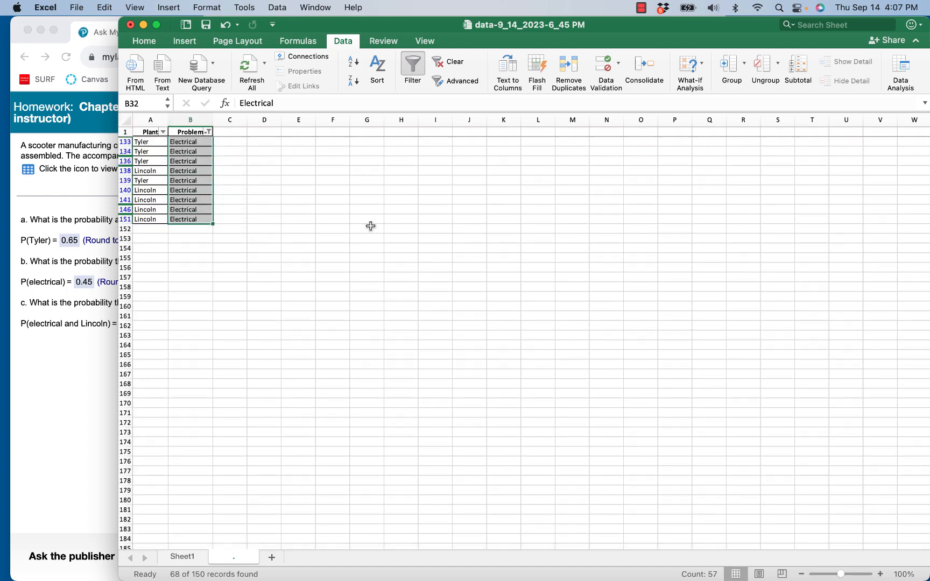
{"action": "scroll", "coordinate": [276, 237], "scroll_direction": "up", "scroll_amount": 10}
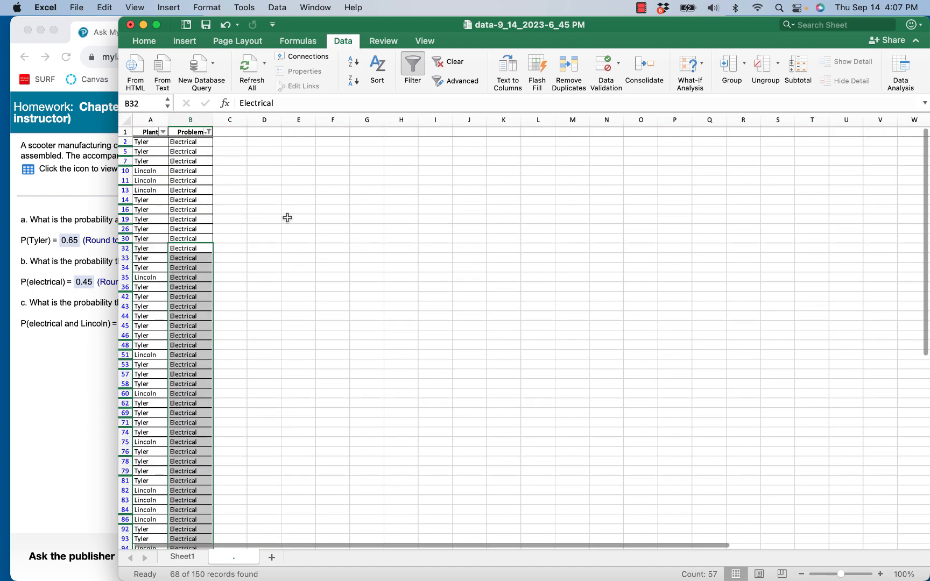
{"action": "left_click", "coordinate": [190, 142]}
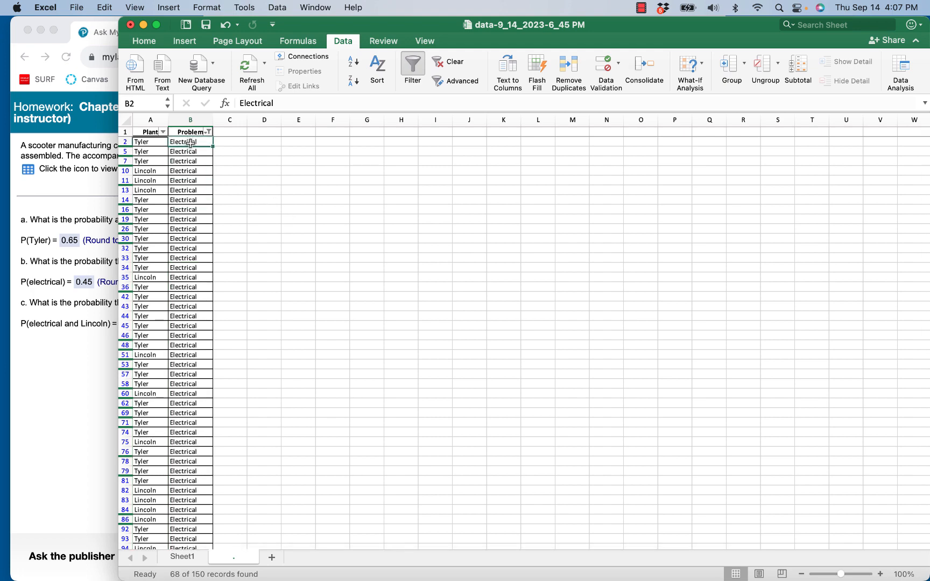
{"action": "mouse_move", "coordinate": [192, 142]}
{"action": "left_mouse_down"}
{"action": "mouse_move", "coordinate": [199, 559]}
{"action": "mouse_move", "coordinate": [195, 519]}
{"action": "left_mouse_up"}
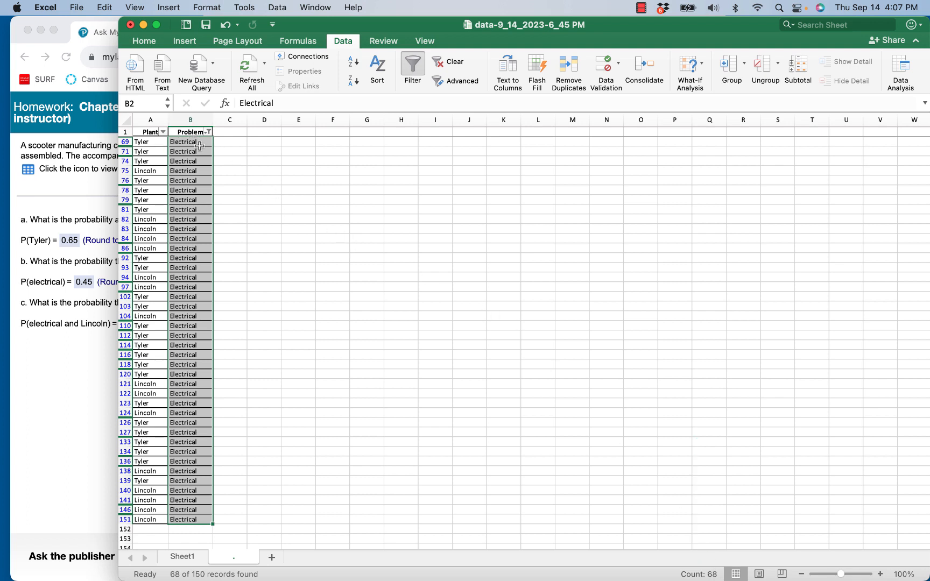
{"action": "left_click", "coordinate": [286, 192]}
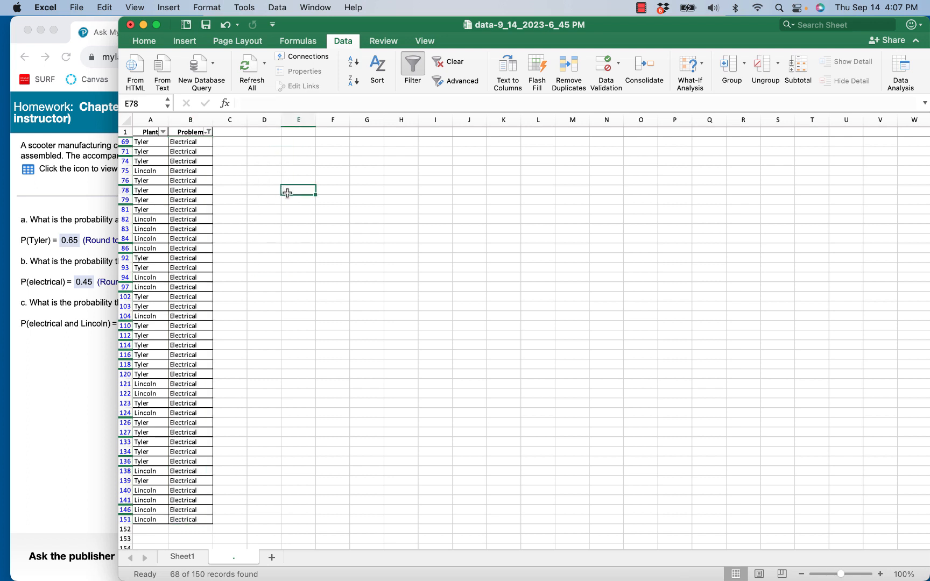